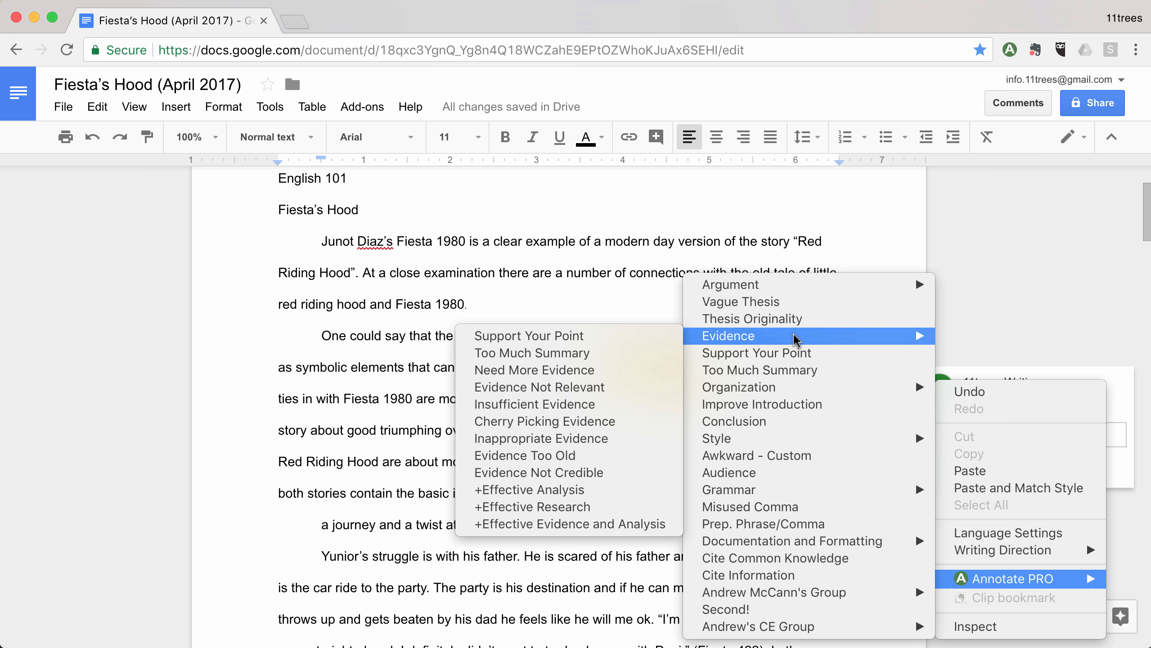
Fill the open comment on "any story, and they would" with Annotate PRO's Improve Introduction feedback and post it
mouse_move(792, 390)
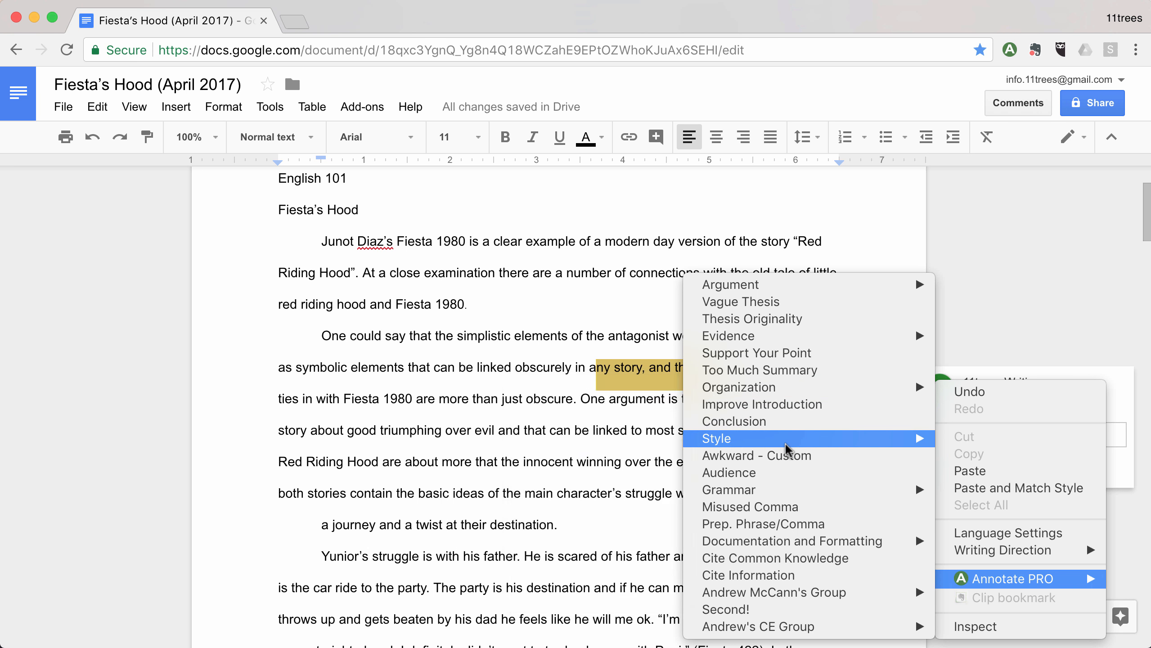
mouse_move(787, 446)
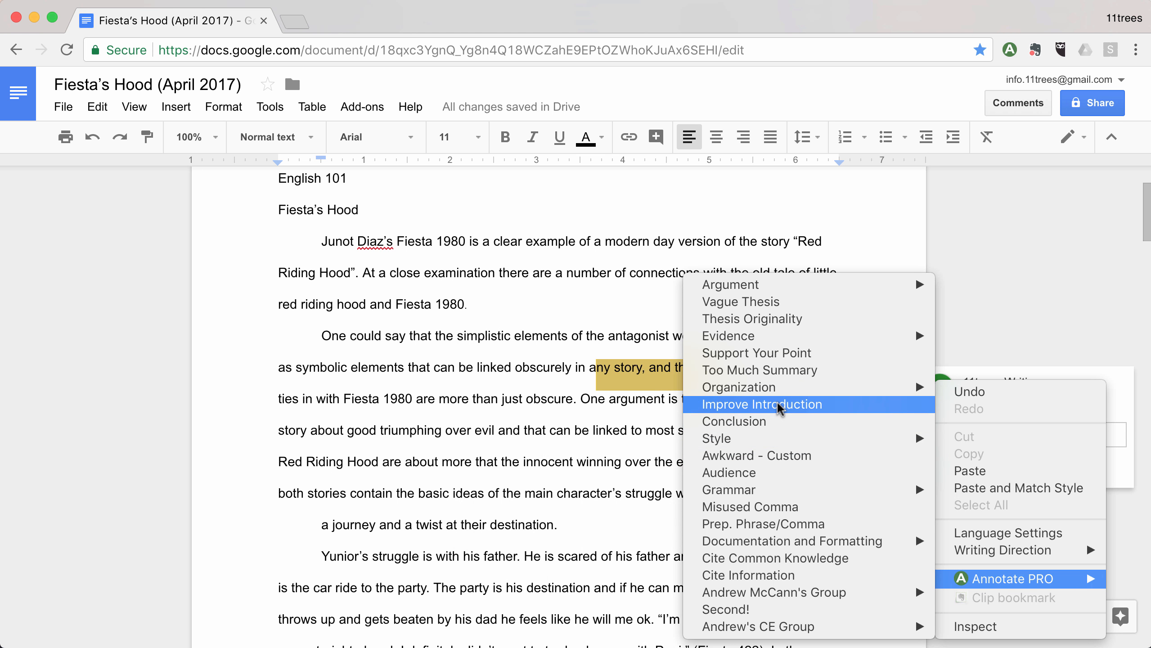
left_click(781, 406)
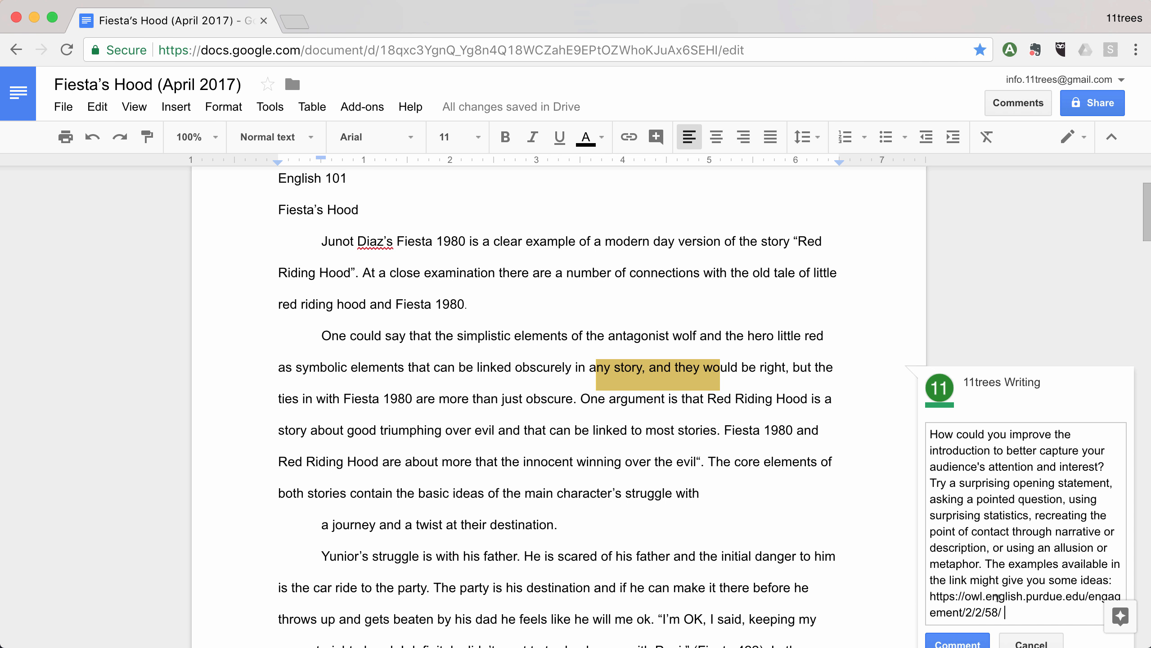
left_click(959, 644)
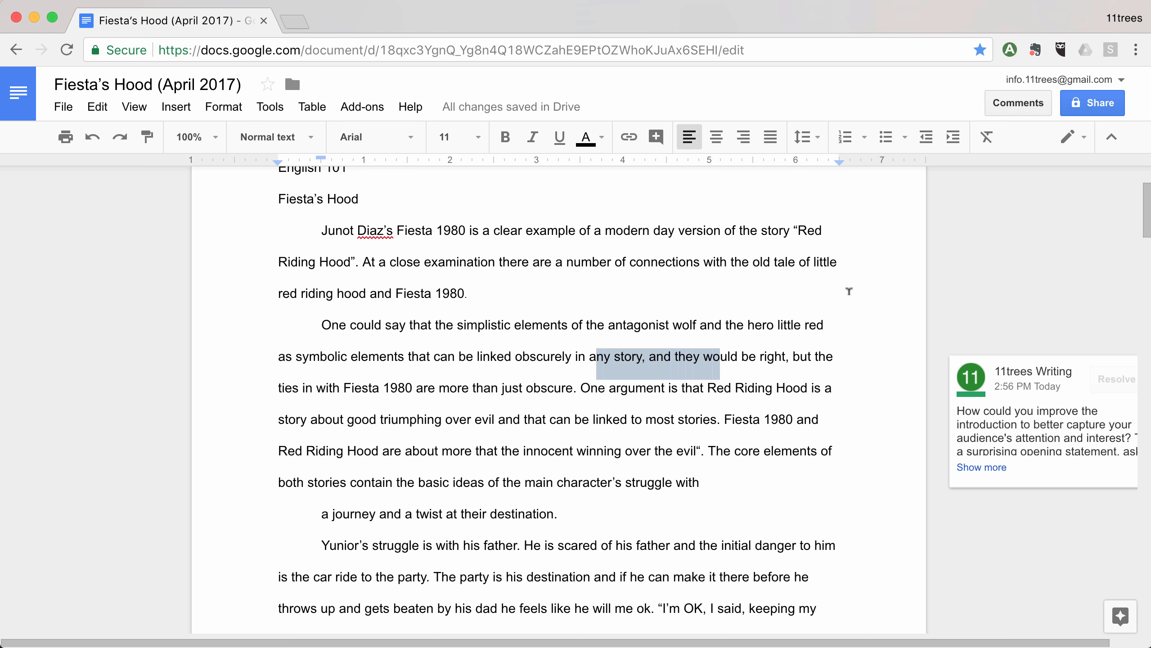
Start a comment on "connections with the old tale of little" in the first paragraph and browse the Annotate PRO search and favorites
left_click_drag(829, 267, 686, 264)
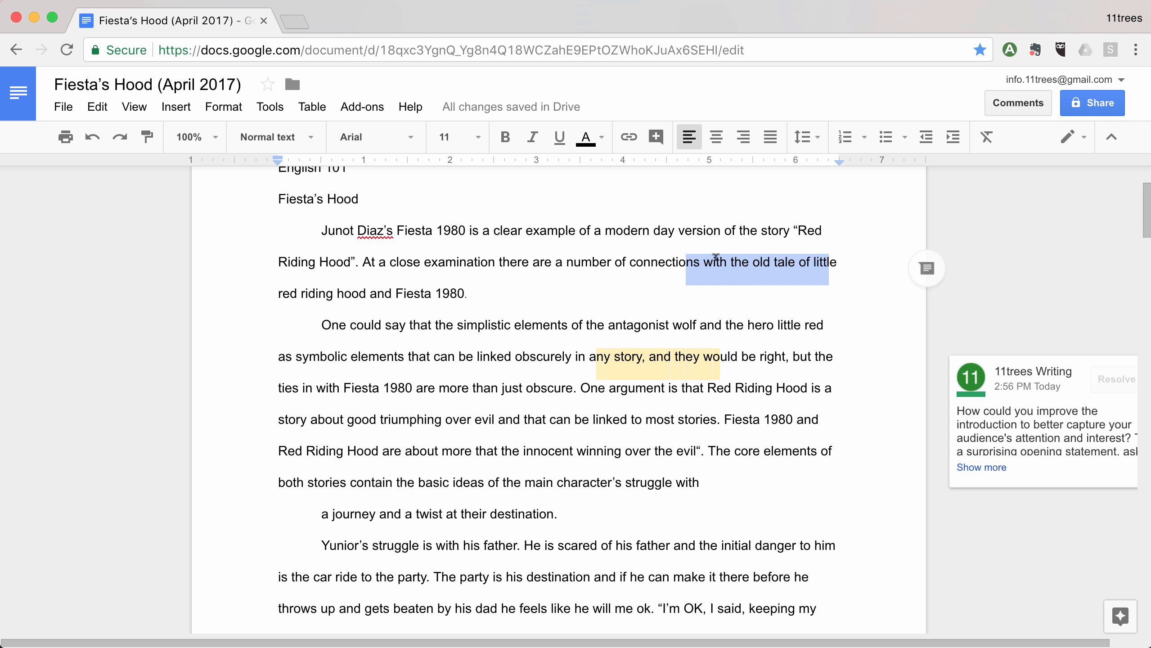
key("super+alt+m")
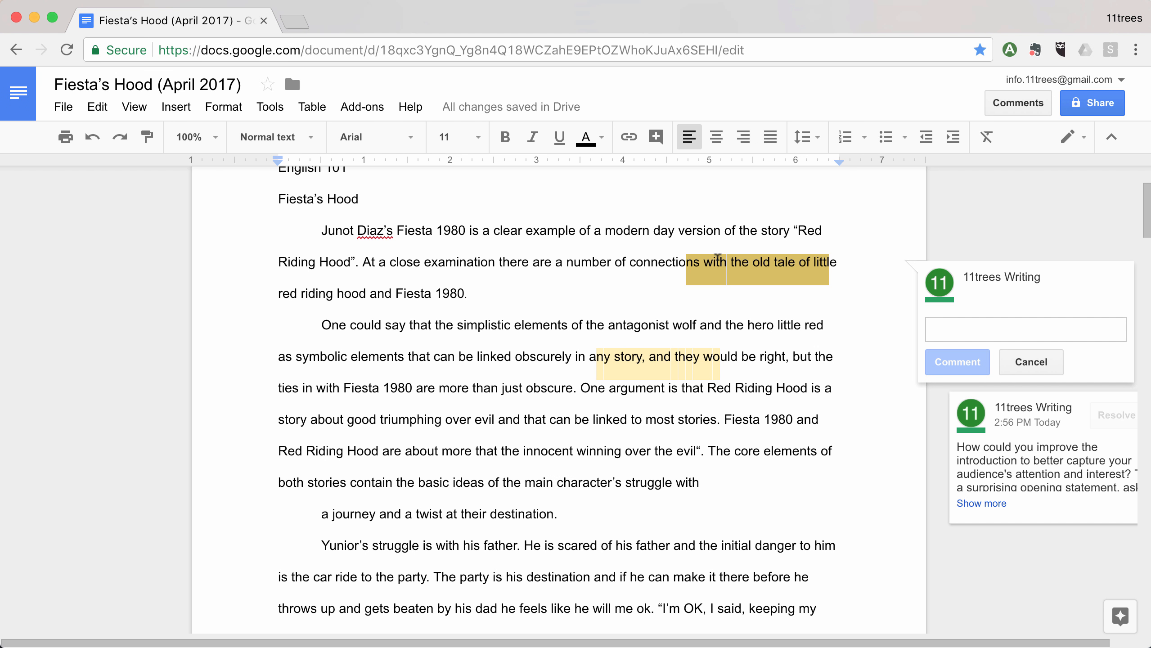
key("super+shift+a")
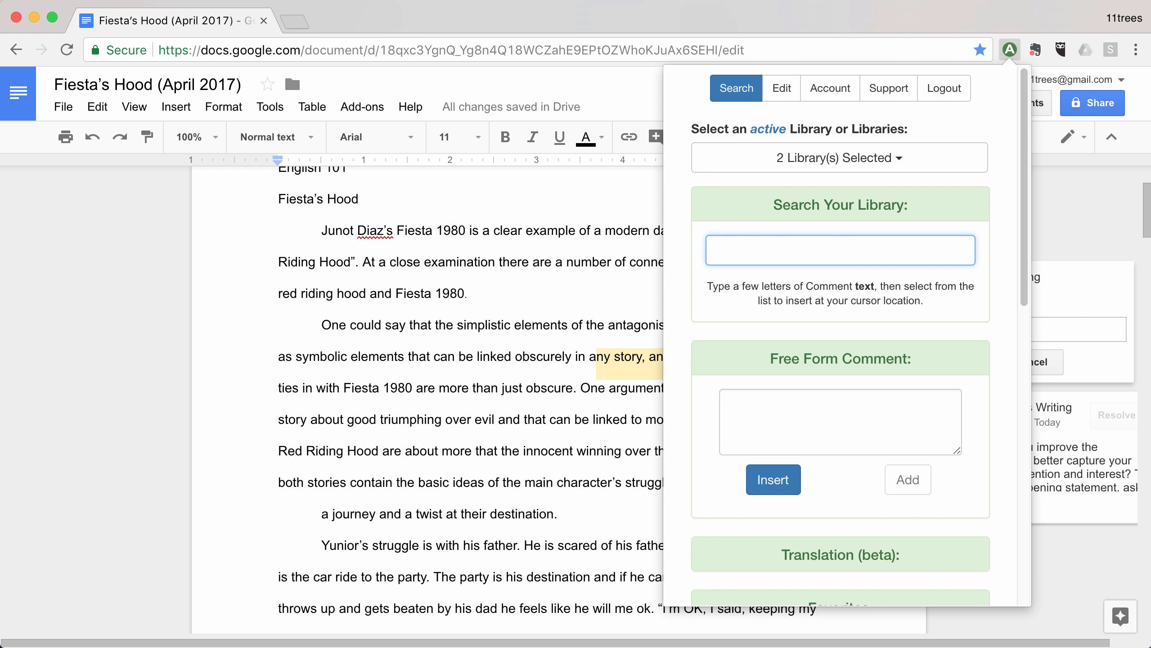
scroll(758, 317, "down", 10)
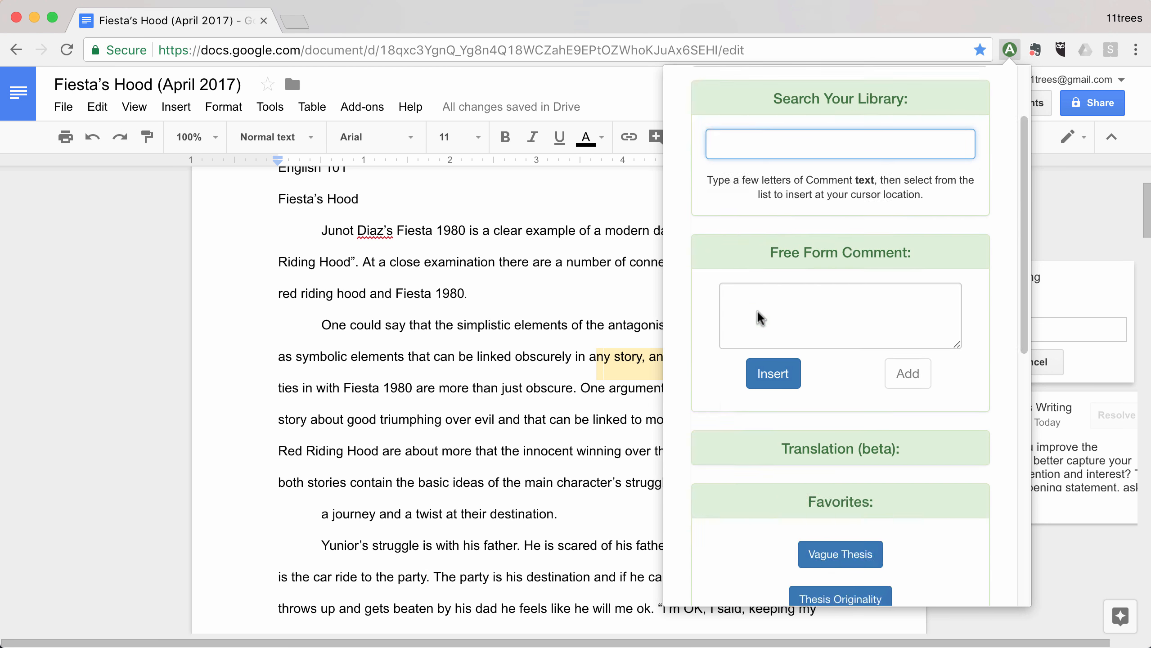
scroll(761, 317, "down", 2)
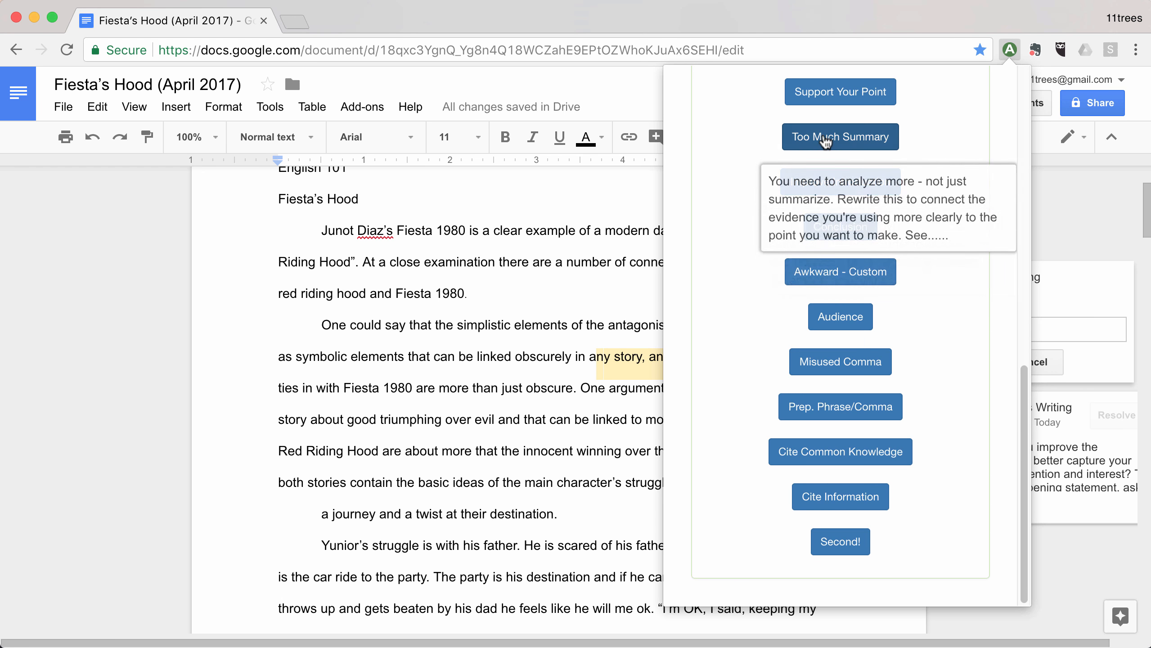
scroll(825, 142, "up", 1)
scroll(825, 142, "up", 5)
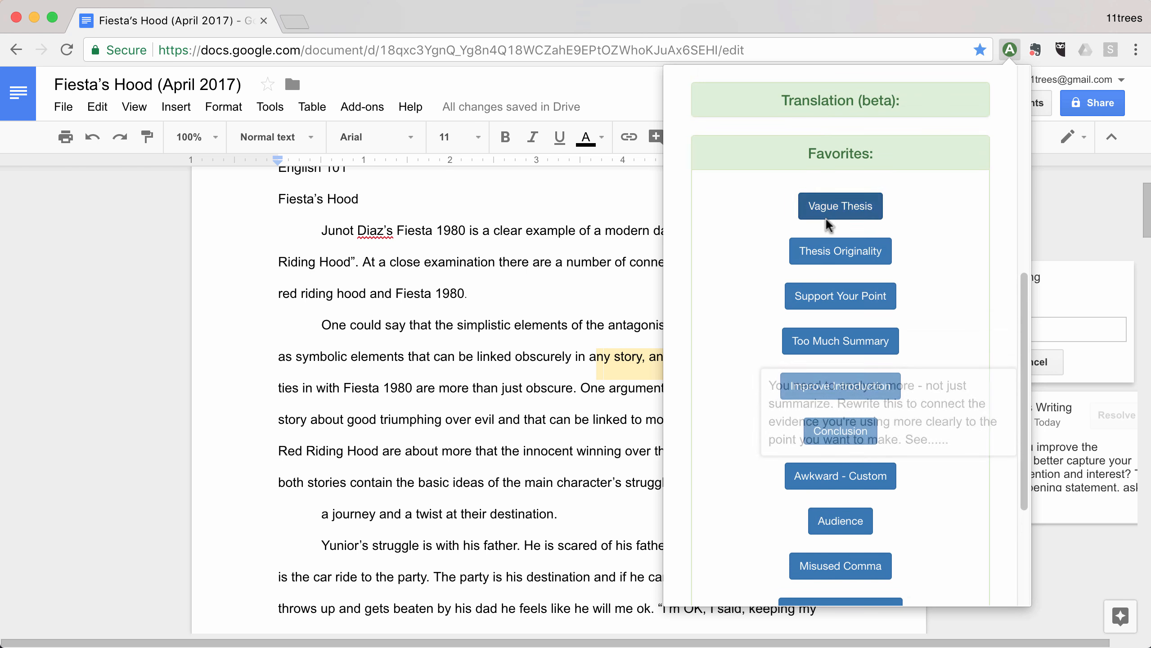
scroll(744, 260, "up", 10)
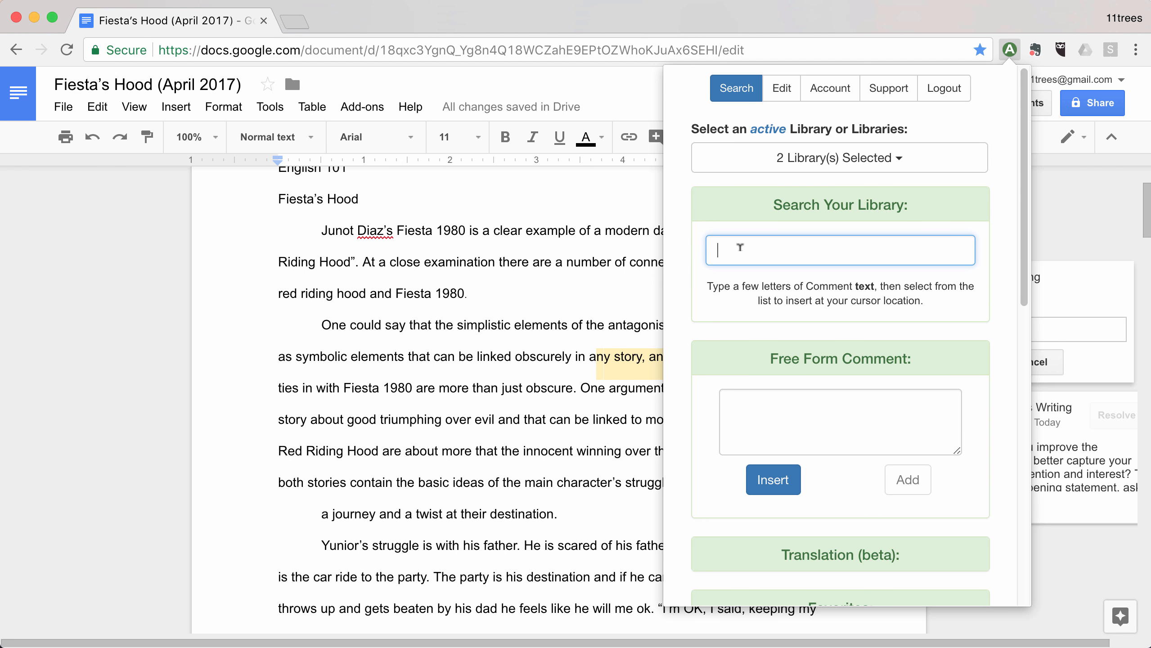
Search the library for "coun", insert the Add a Counter-Argument feedback into the comment and post it
type("coun")
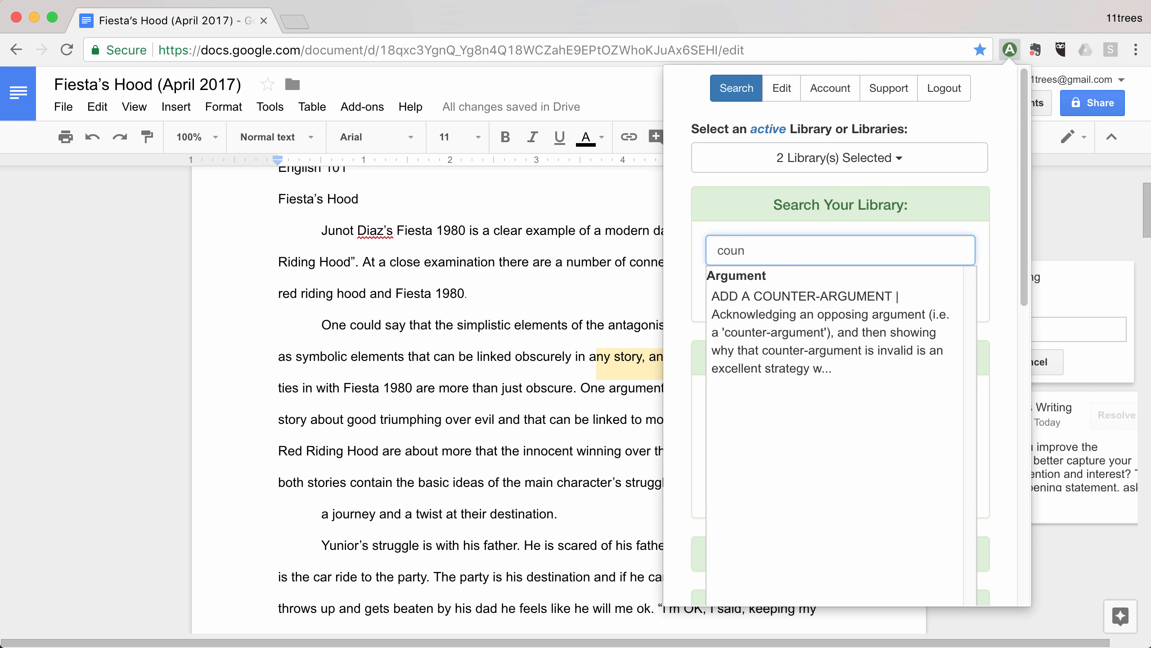
key("Down")
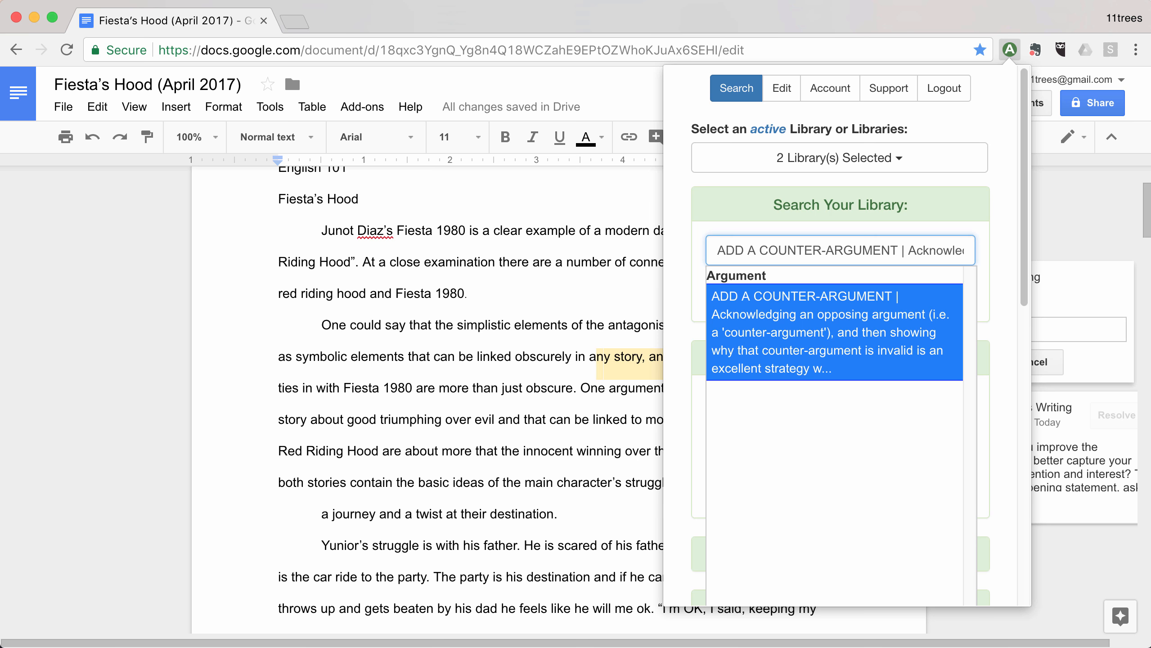
key("Return")
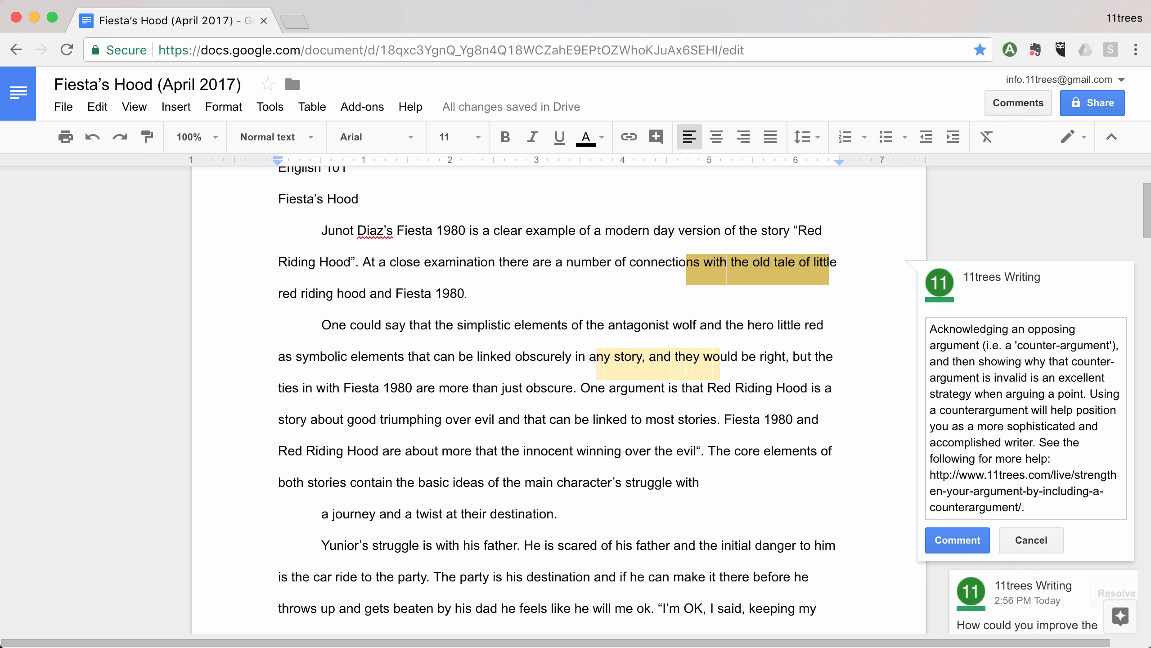
key("Tab")
key("Return")
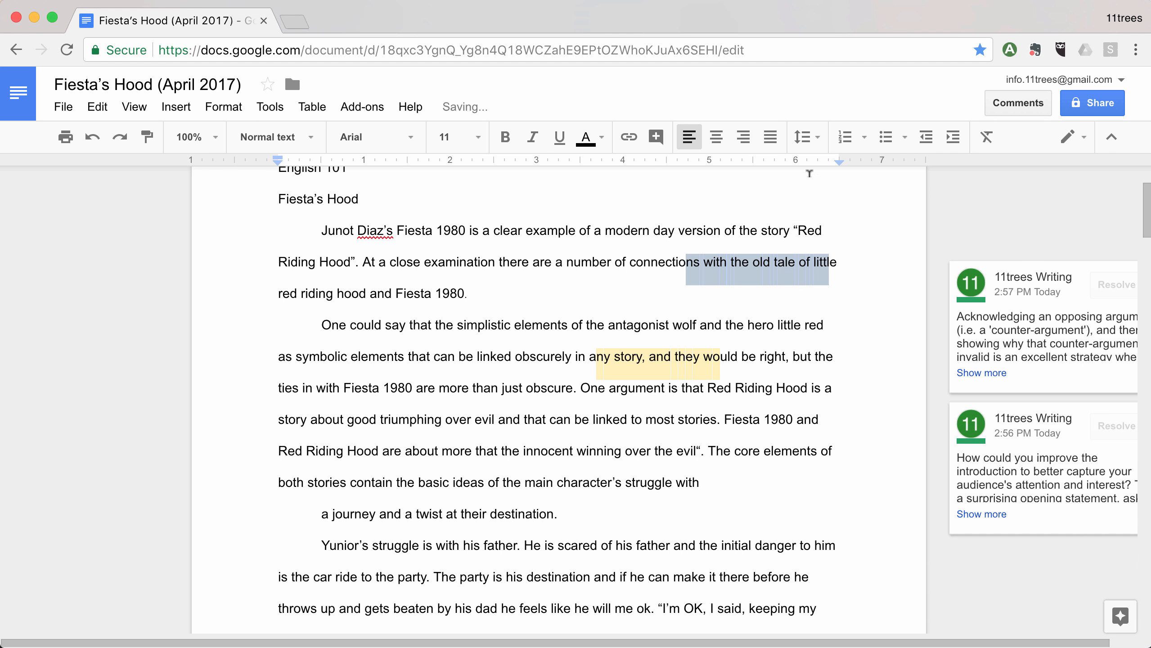
Deselect the College Edition library in Annotate PRO and review the favorites offered without it
left_click(1011, 49)
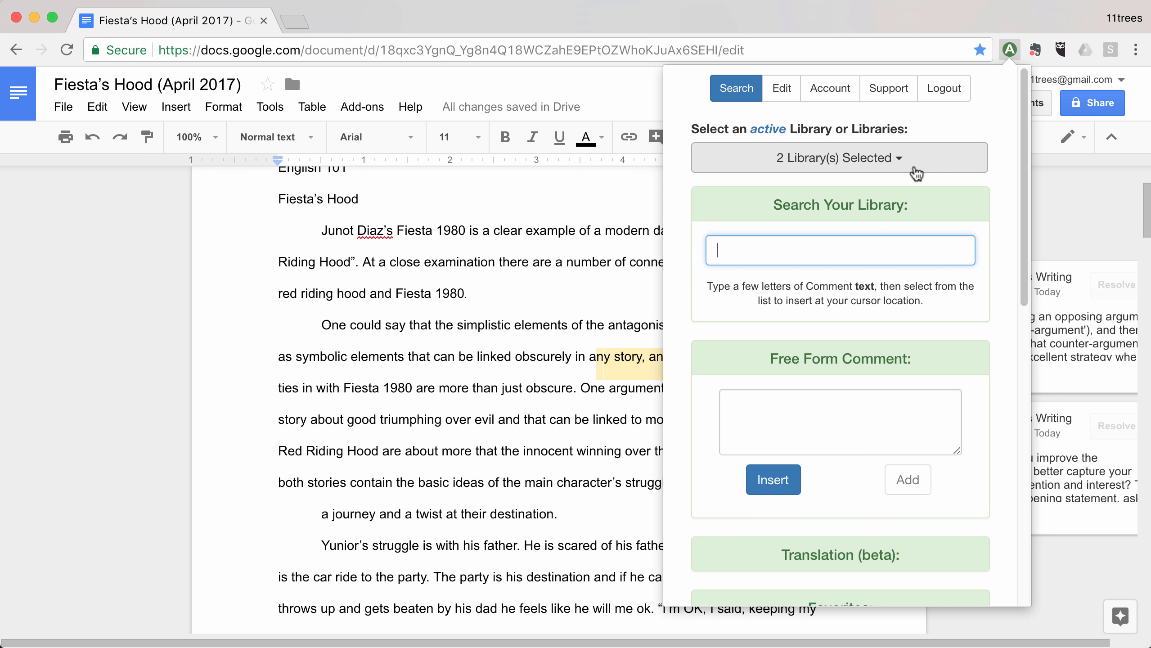
left_click(913, 172)
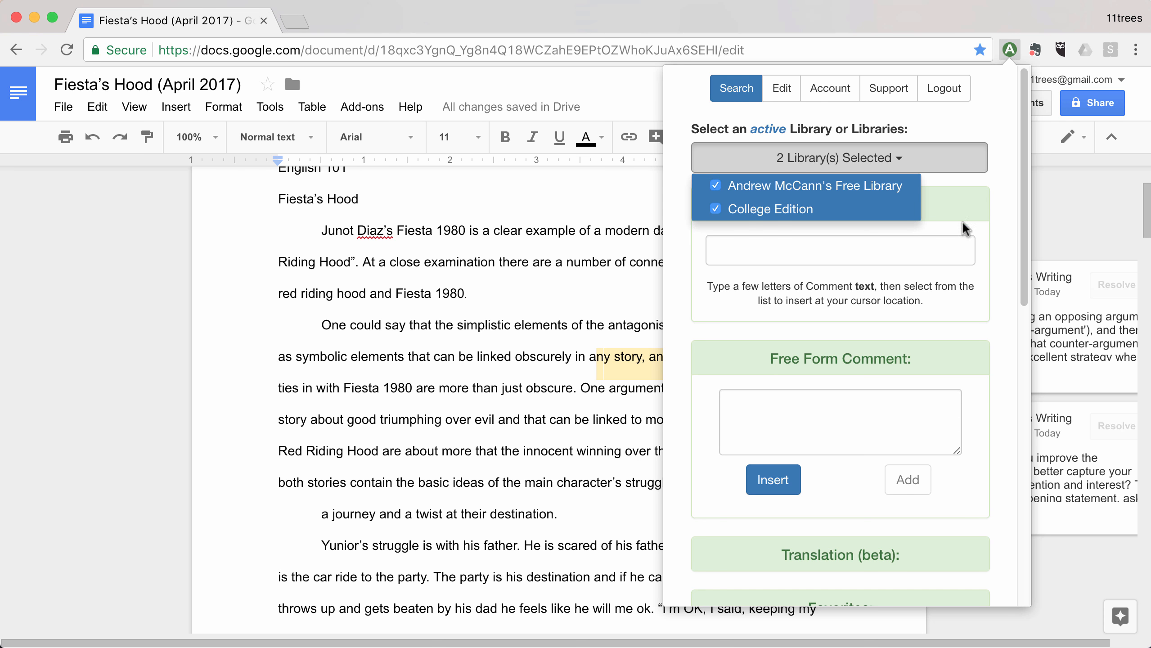
left_click_drag(1021, 216, 1007, 170)
left_click(715, 209)
scroll(925, 282, "down", 5)
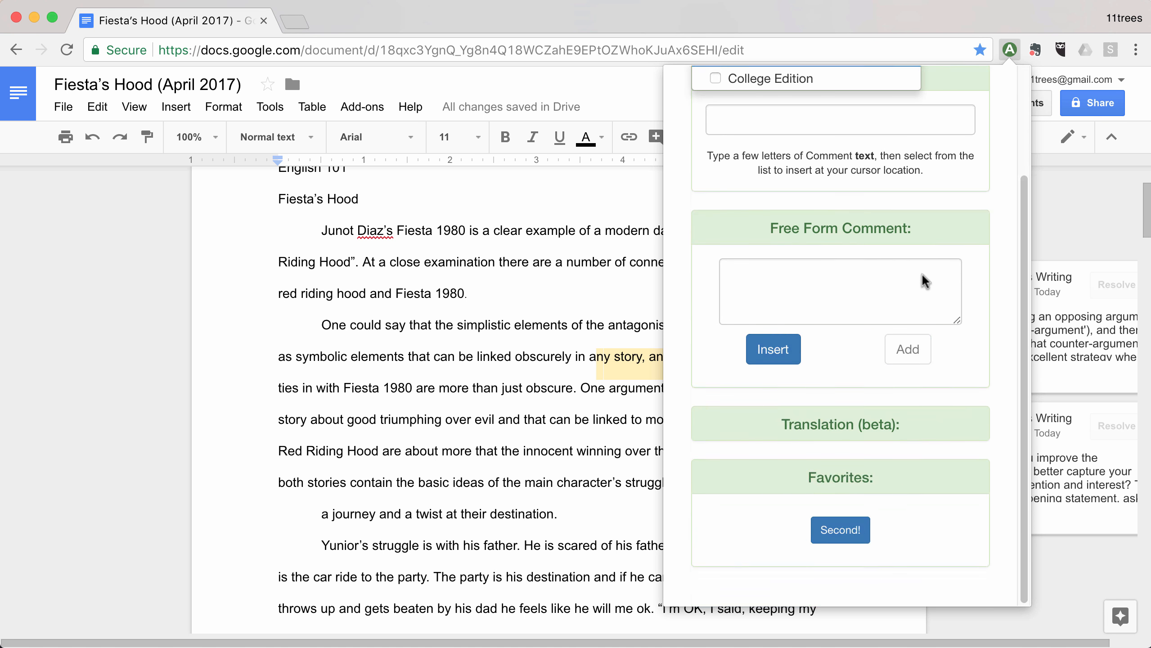
scroll(926, 281, "up", 5)
scroll(925, 281, "down", 3)
scroll(926, 281, "up", 2)
scroll(925, 282, "down", 2)
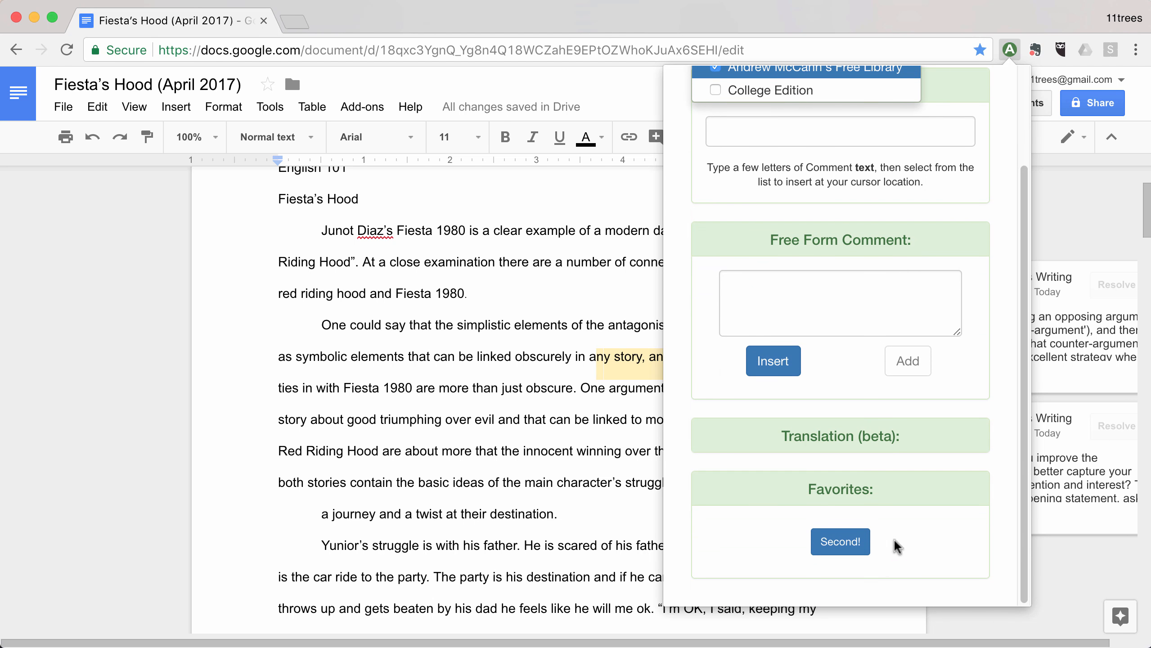
scroll(744, 449, "up", 3)
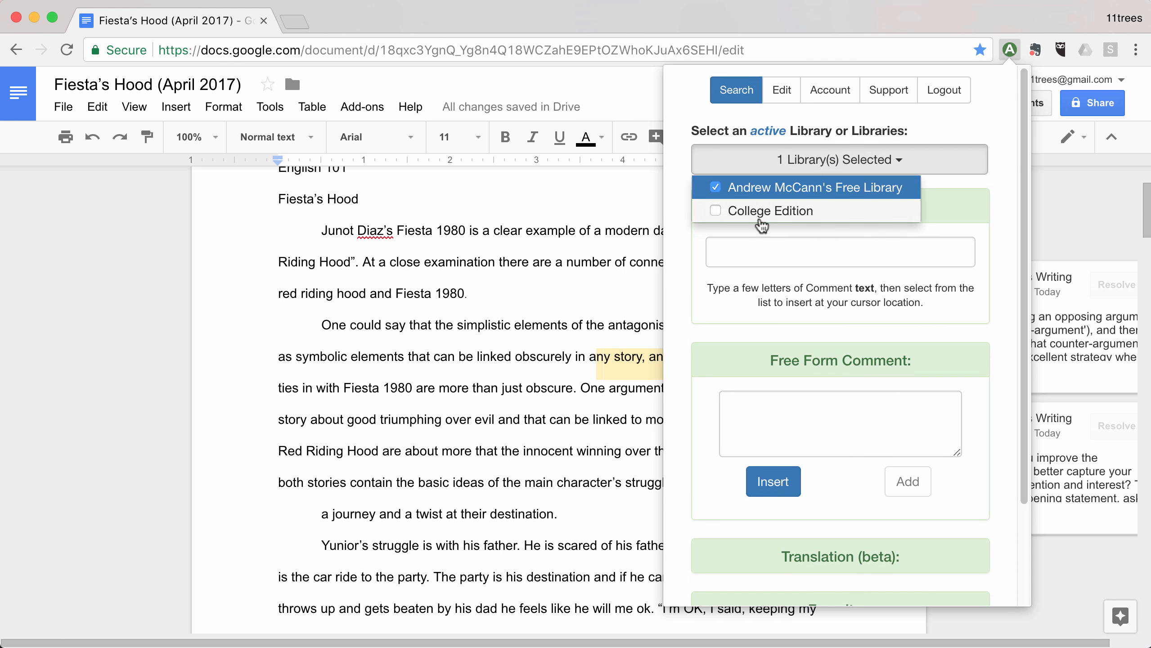
Reselect the College Edition library, review the favorites and close the library selection
left_click(714, 210)
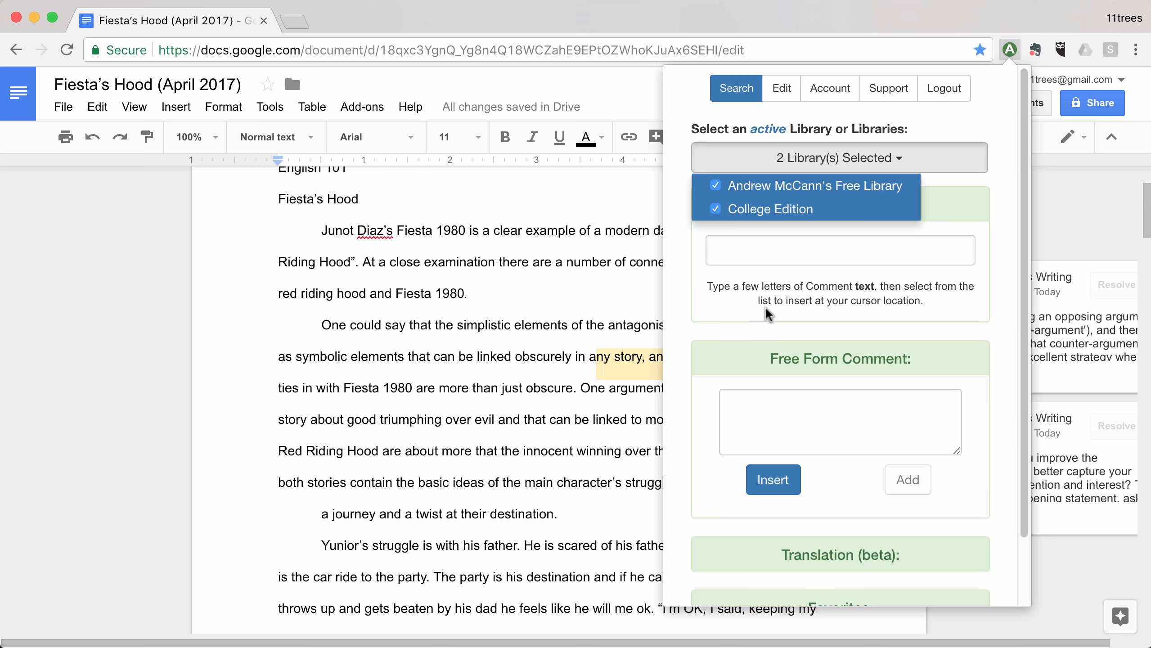
scroll(766, 313, "down", 10)
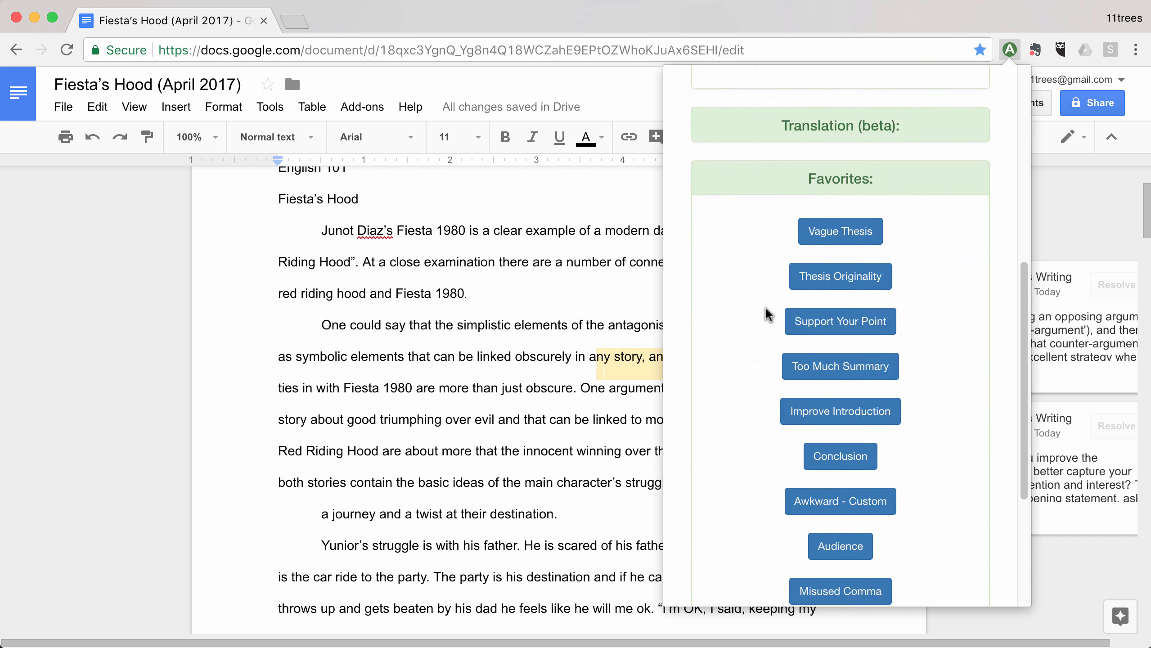
scroll(767, 313, "up", 10)
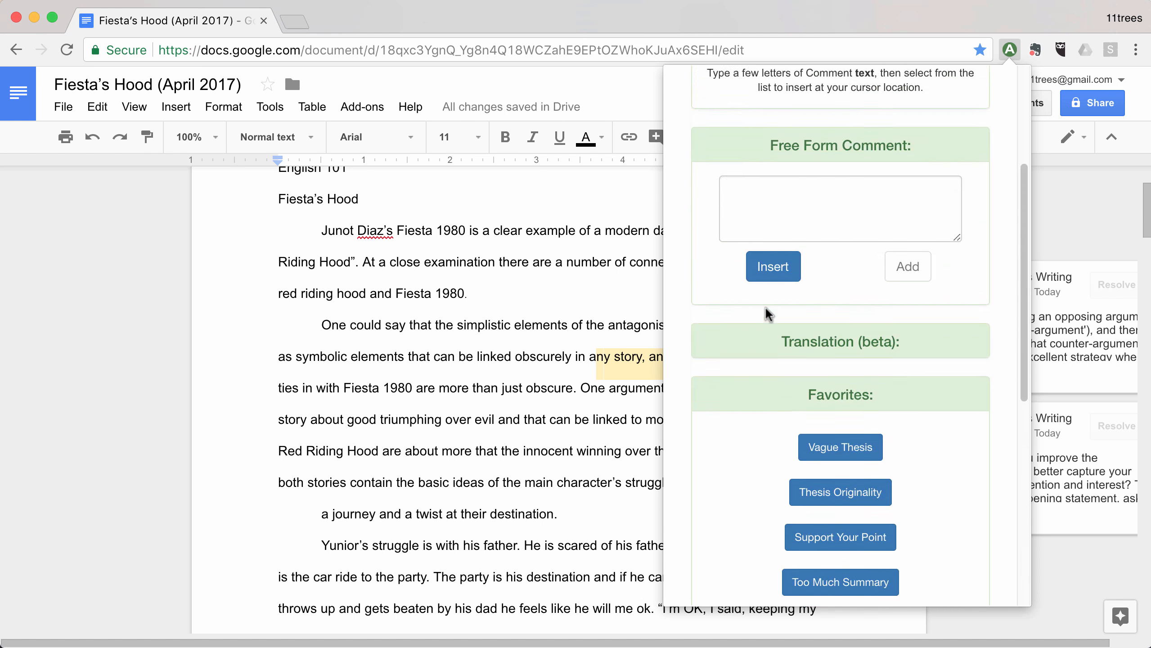
scroll(766, 314, "up", 1)
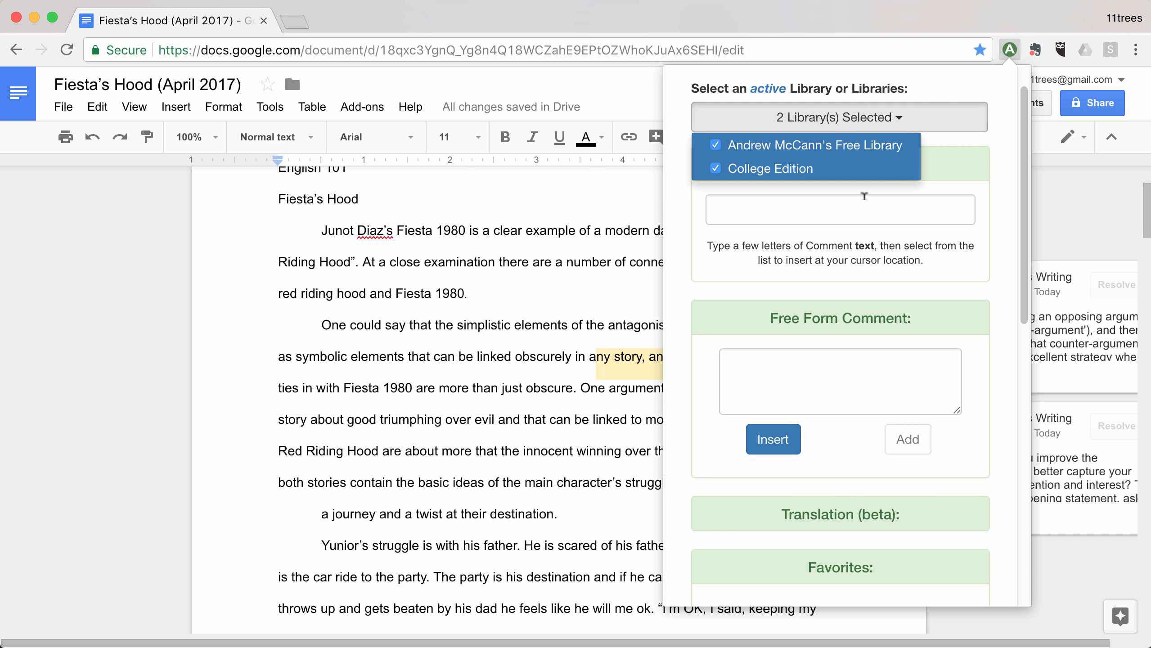
scroll(885, 218, "up", 2)
left_click(840, 161)
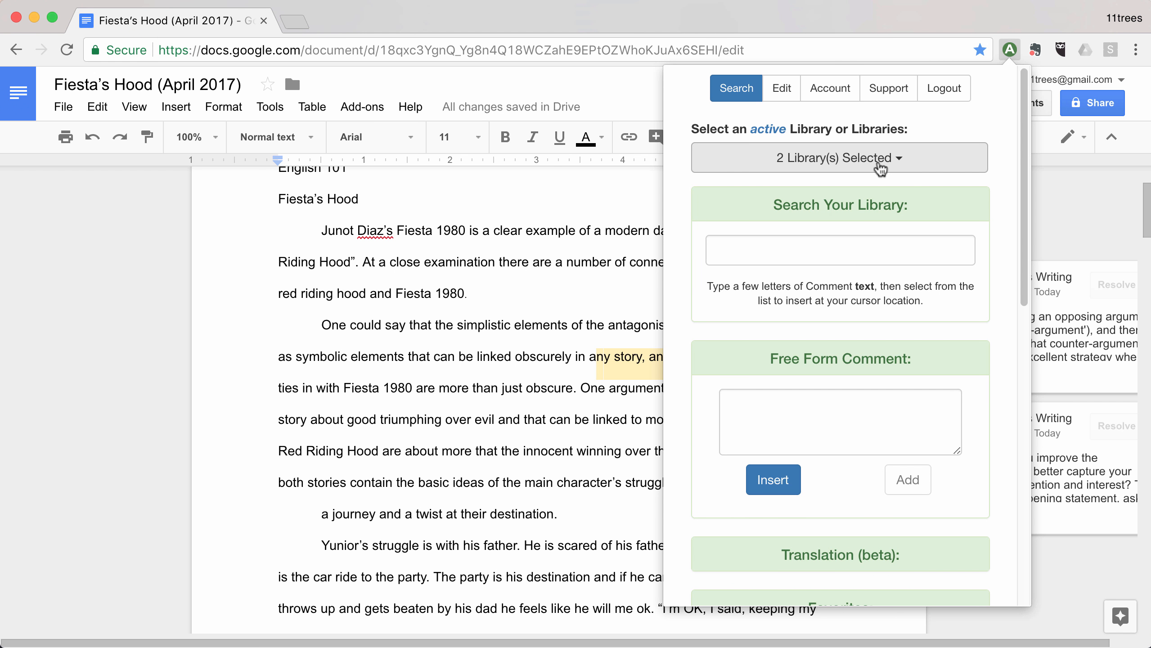
Open Annotate PRO's library management page and check which libraries can be chosen for editing
left_click(781, 88)
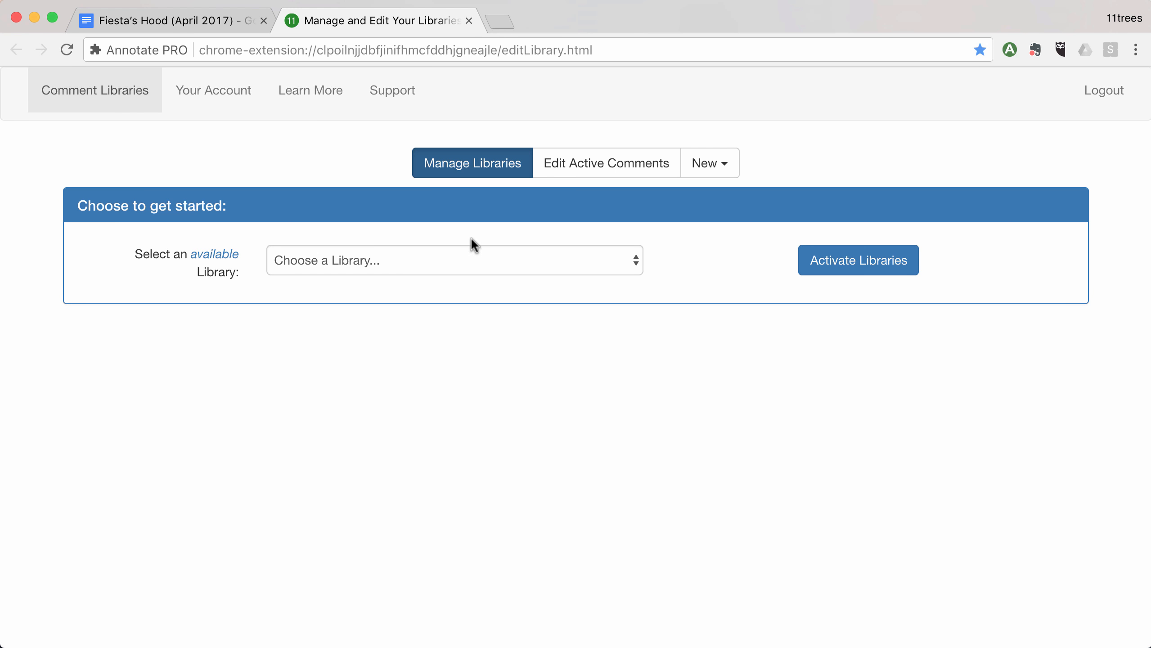
left_click(191, 21)
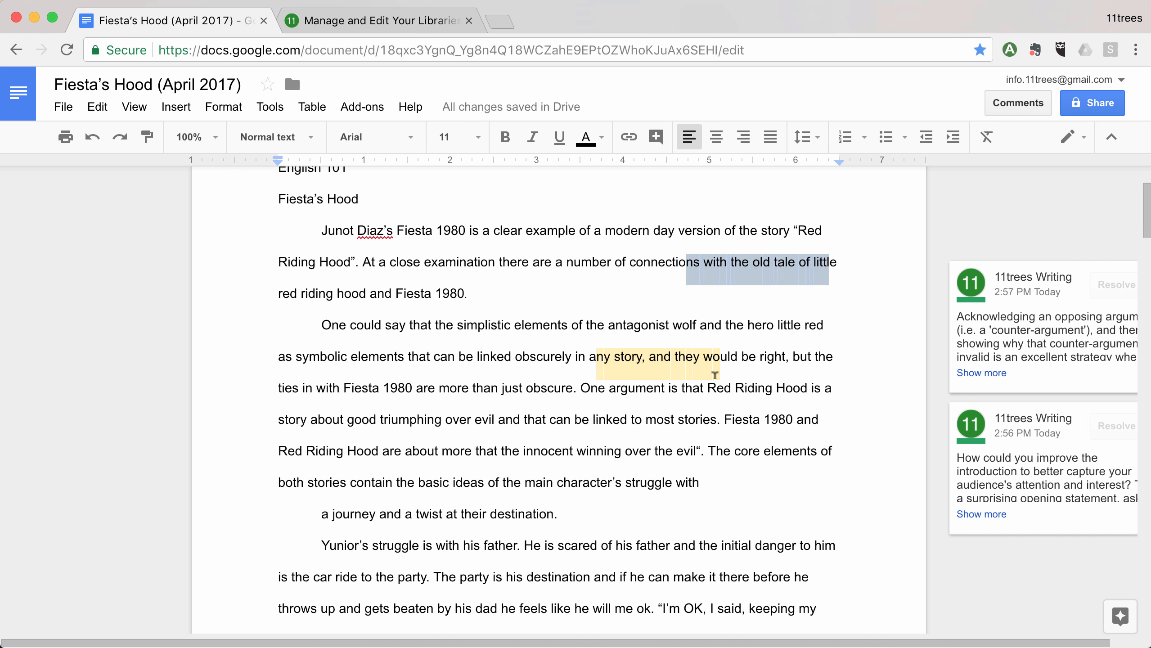
left_click(346, 22)
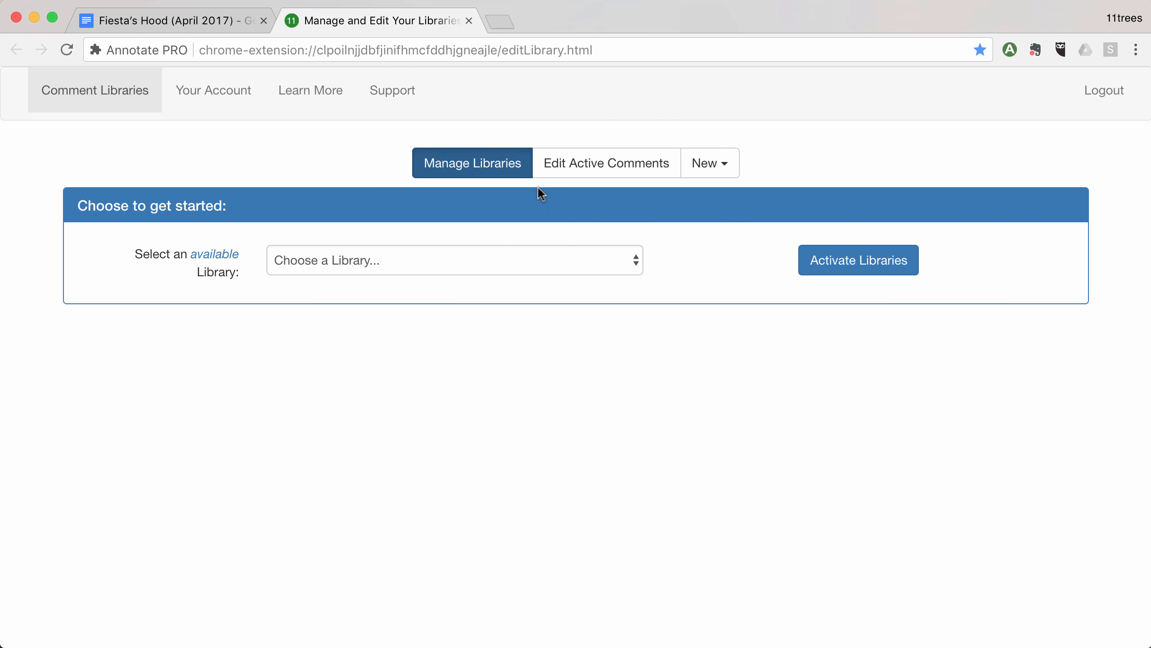
left_click(477, 257)
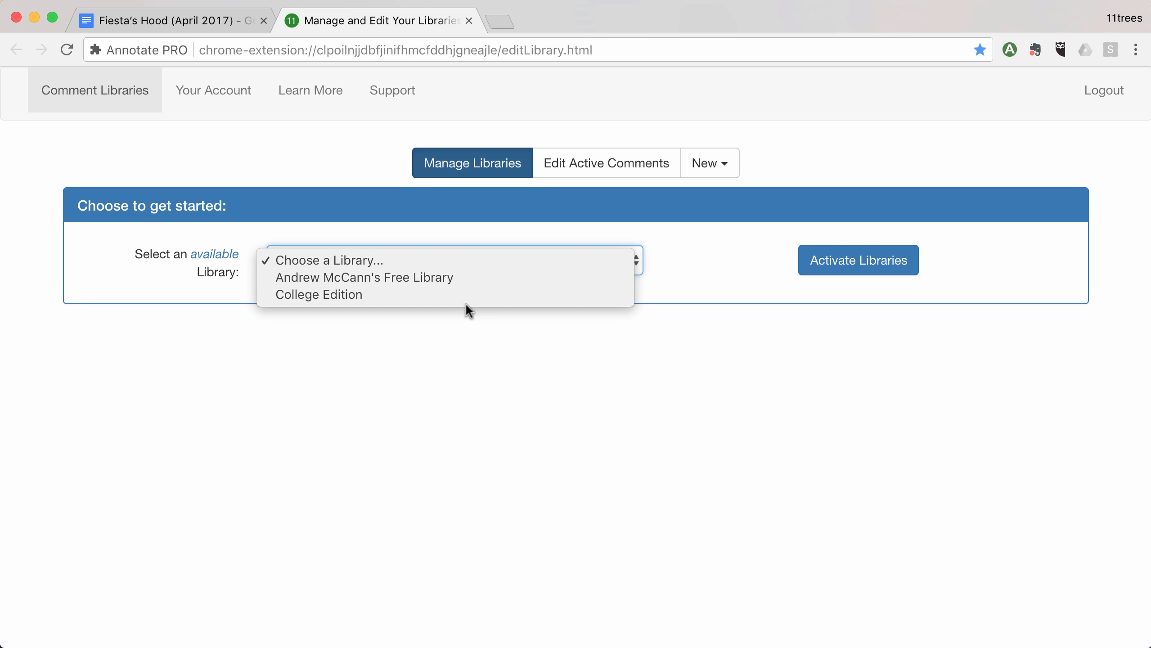
left_click(718, 271)
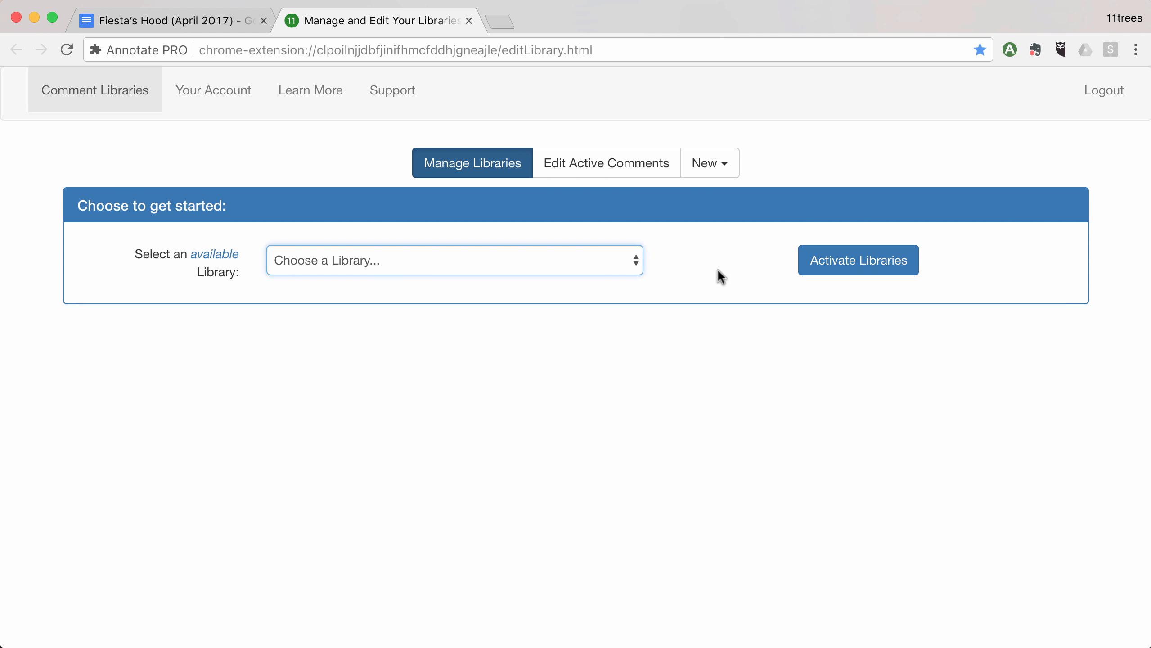
Show all available libraries and activate the Sample Library
left_click(826, 261)
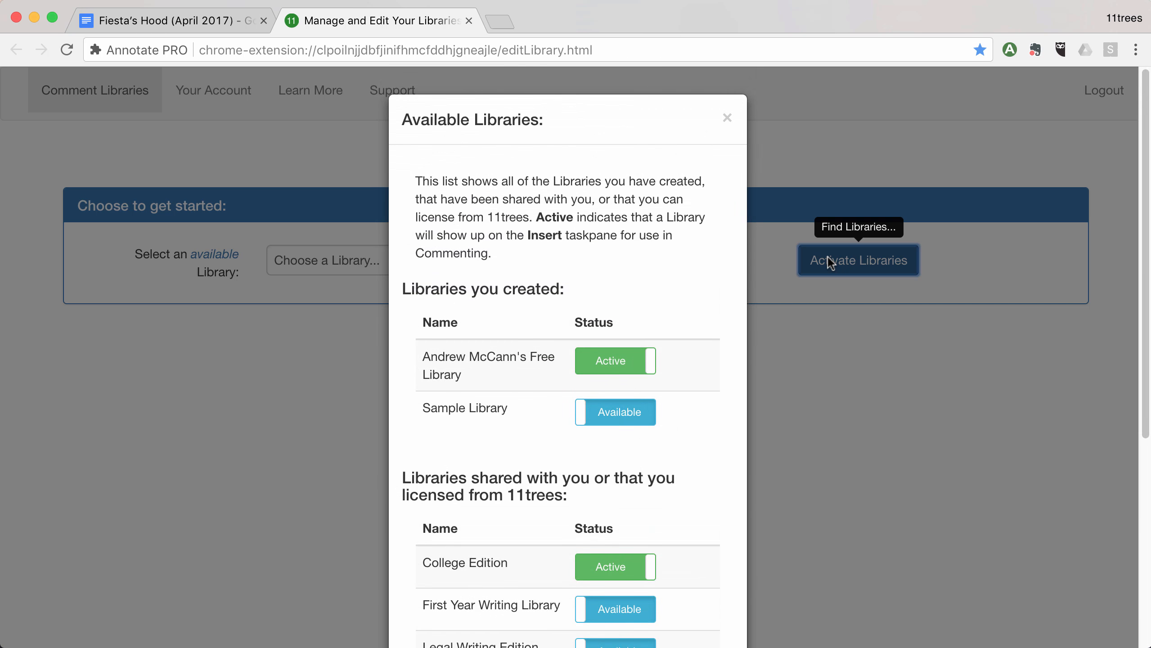
scroll(704, 300, "down", 2)
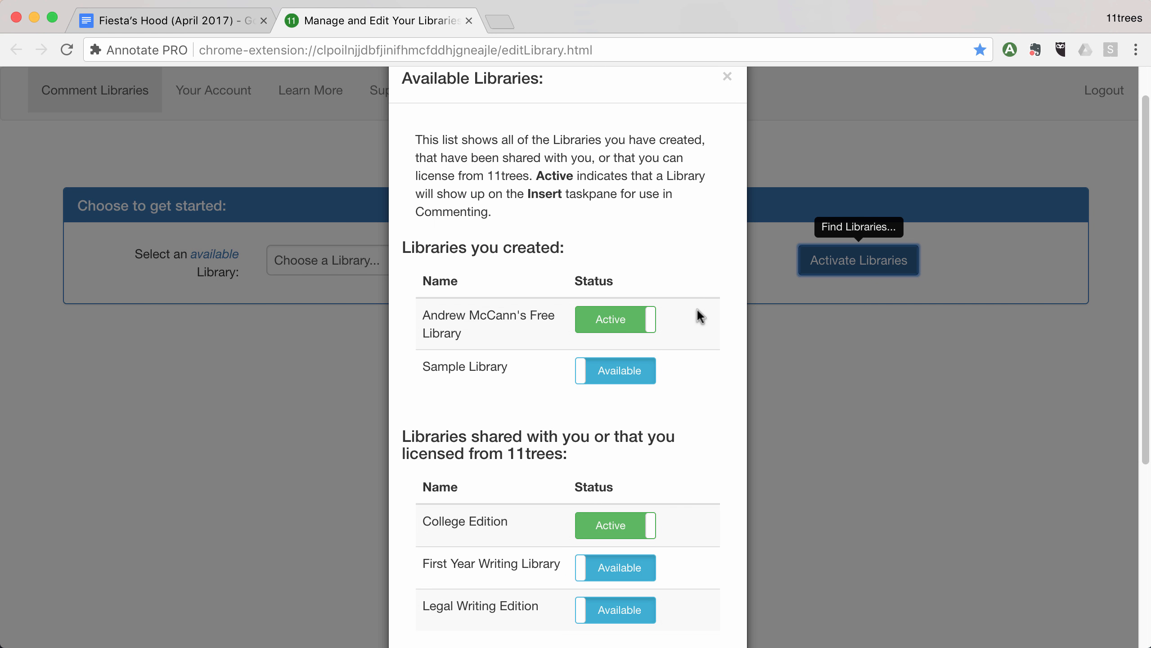
scroll(698, 311, "down", 4)
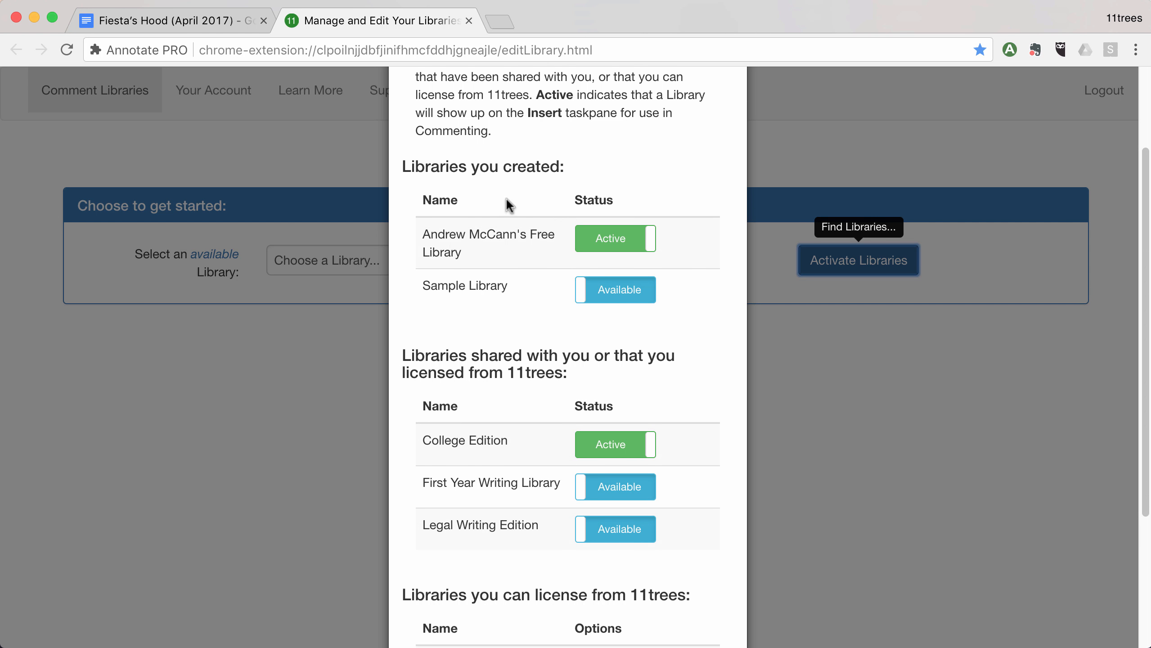
scroll(506, 205, "down", 2)
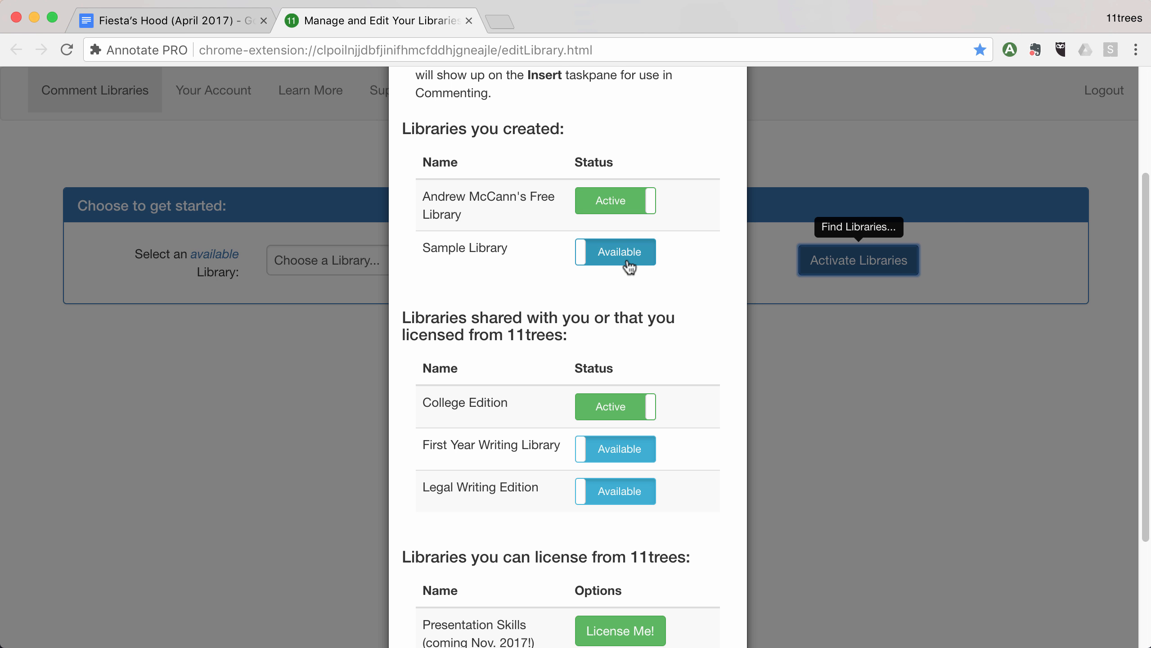
scroll(620, 266, "down", 1)
left_click(616, 234)
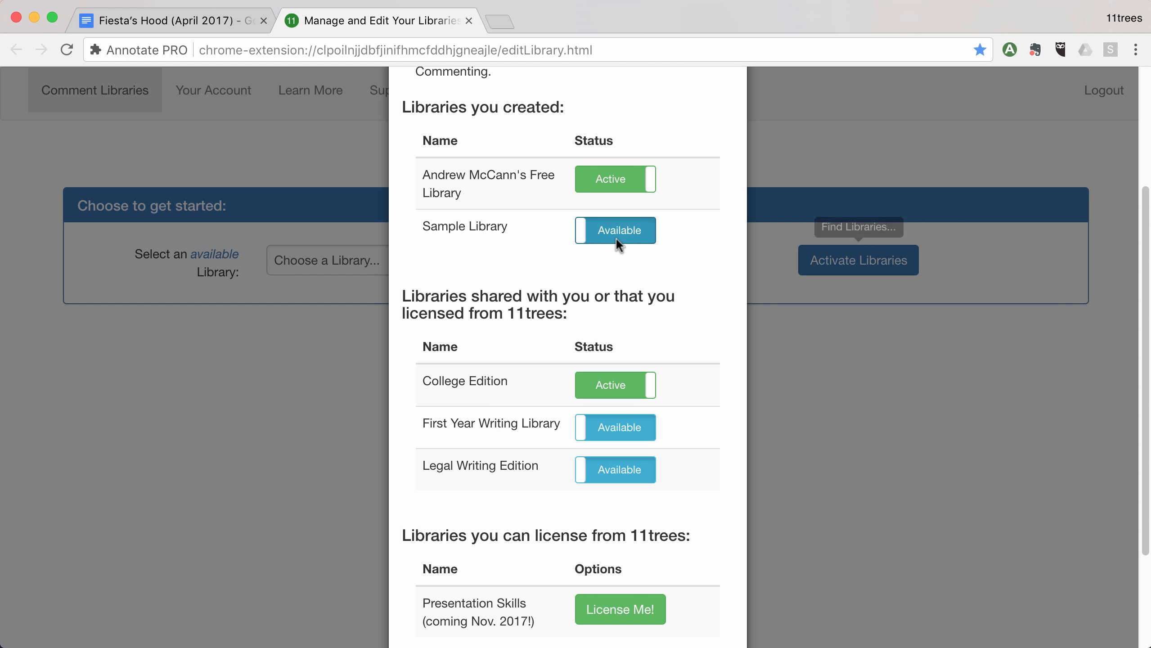
Activate the First Year Writing Library, review the remaining libraries and close the library activation list
scroll(542, 271, "down", 5)
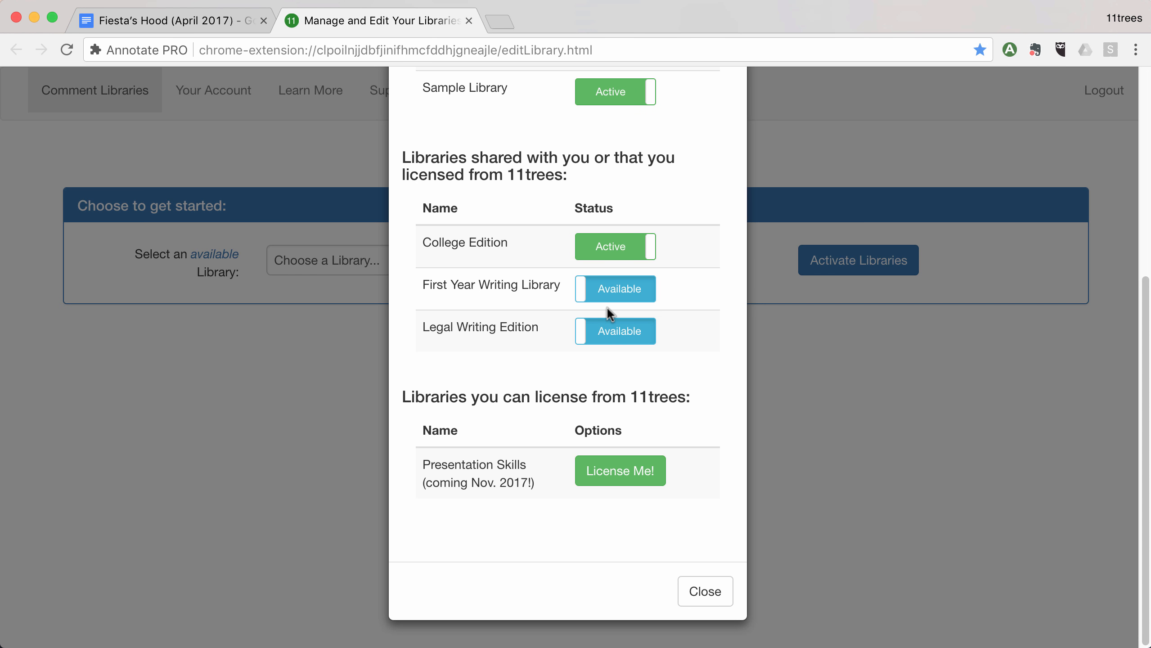
left_click(624, 292)
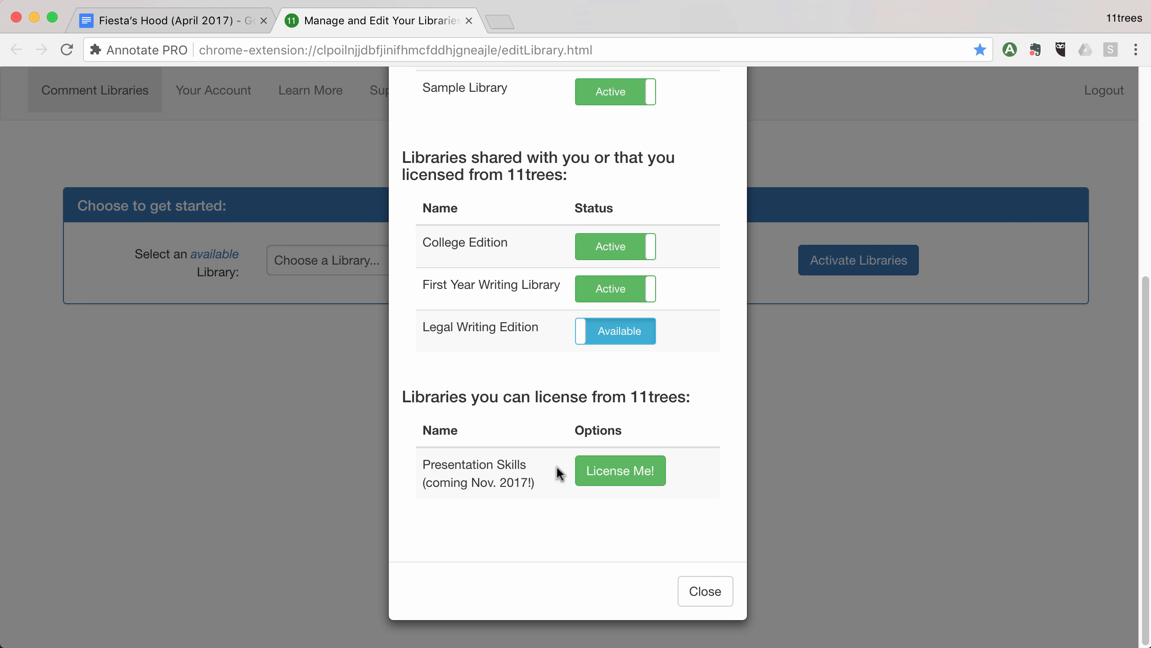
mouse_move(544, 481)
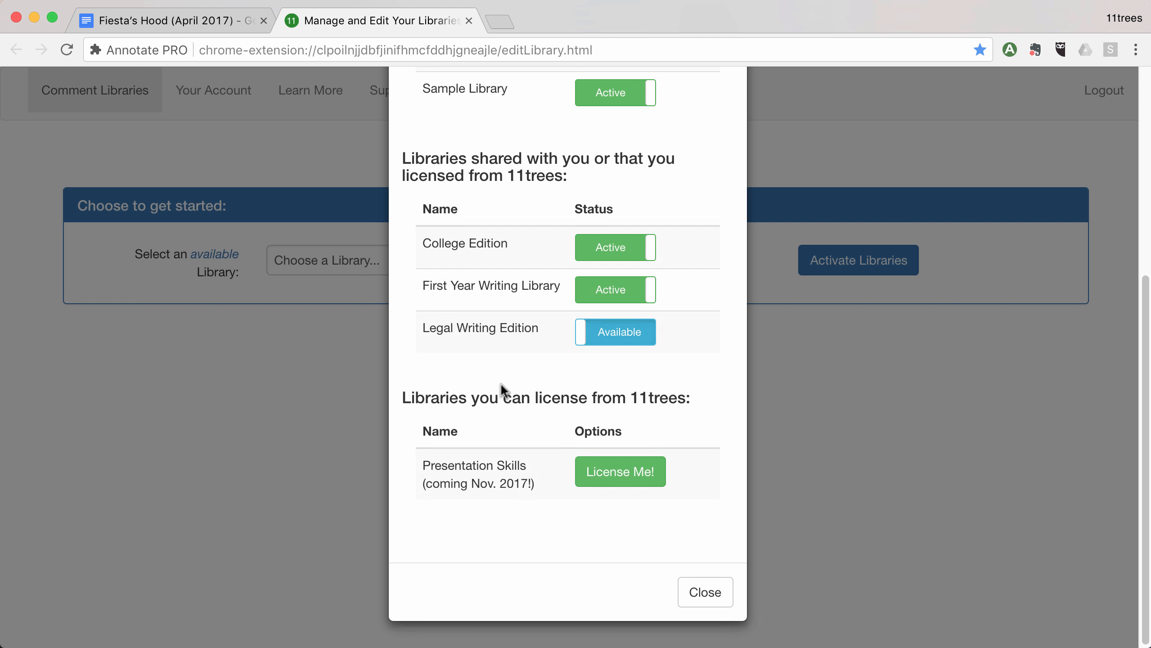
scroll(501, 385, "up", 6)
scroll(501, 385, "down", 3)
scroll(501, 386, "down", 3)
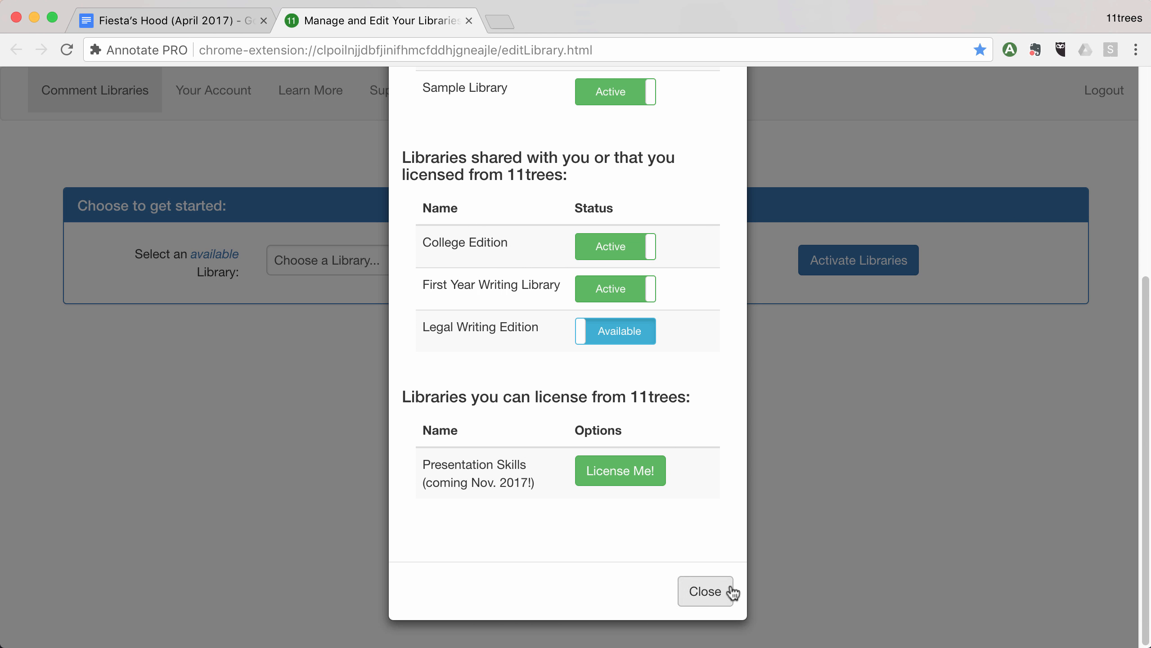
left_click(707, 592)
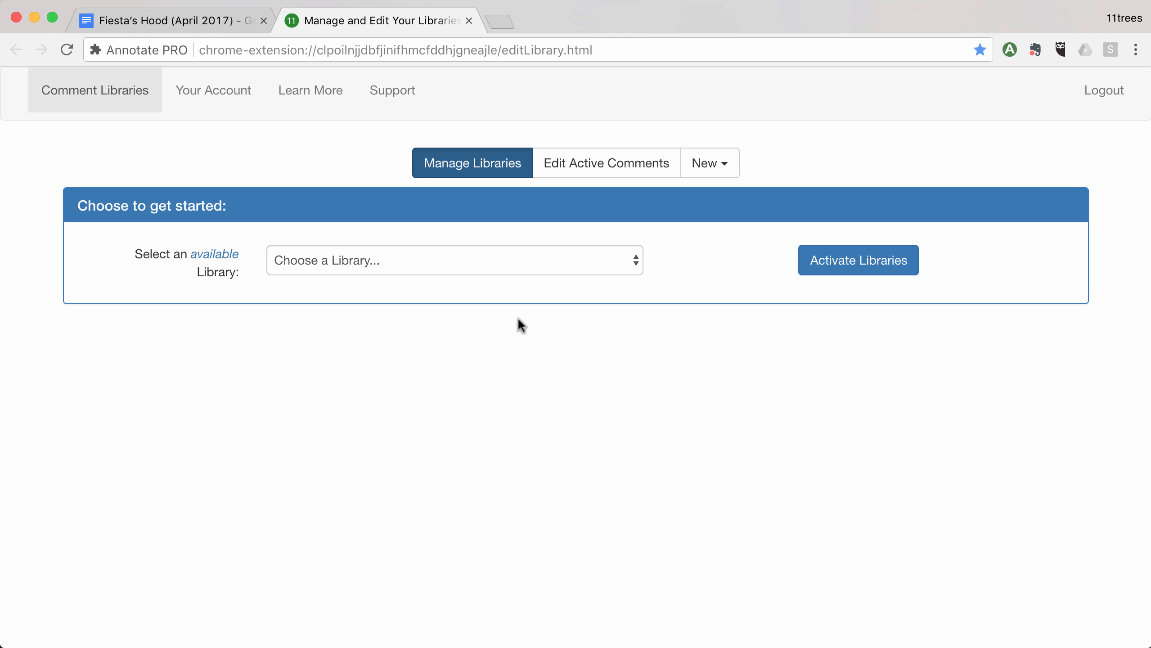
Load the account owner's free library in the library manager and review its details
left_click(517, 265)
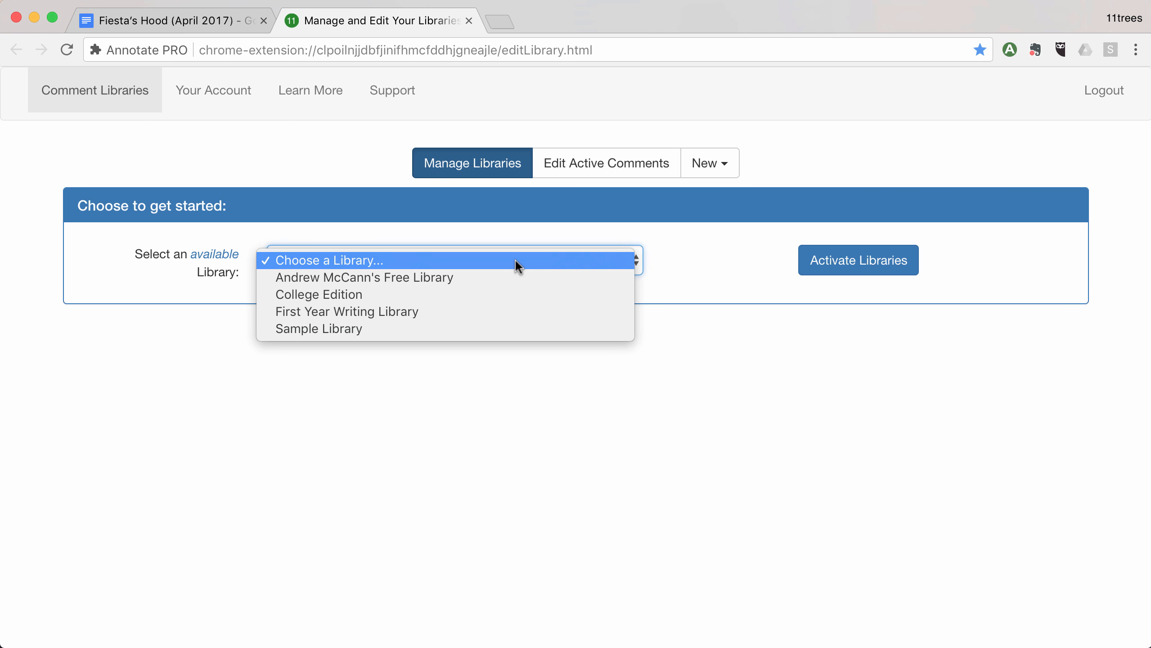
left_click(494, 277)
scroll(601, 324, "down", 2)
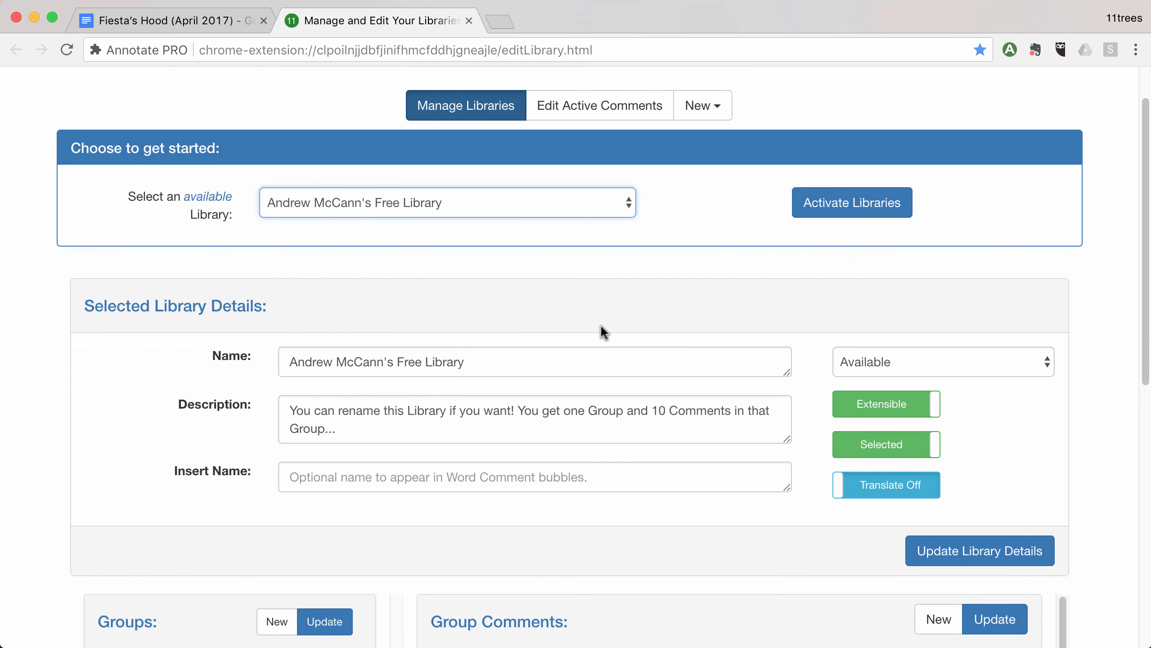
scroll(601, 324, "down", 2)
scroll(533, 185, "up", 3)
Choose the College Edition library for editing and review its comment groups and library details
left_click(529, 192)
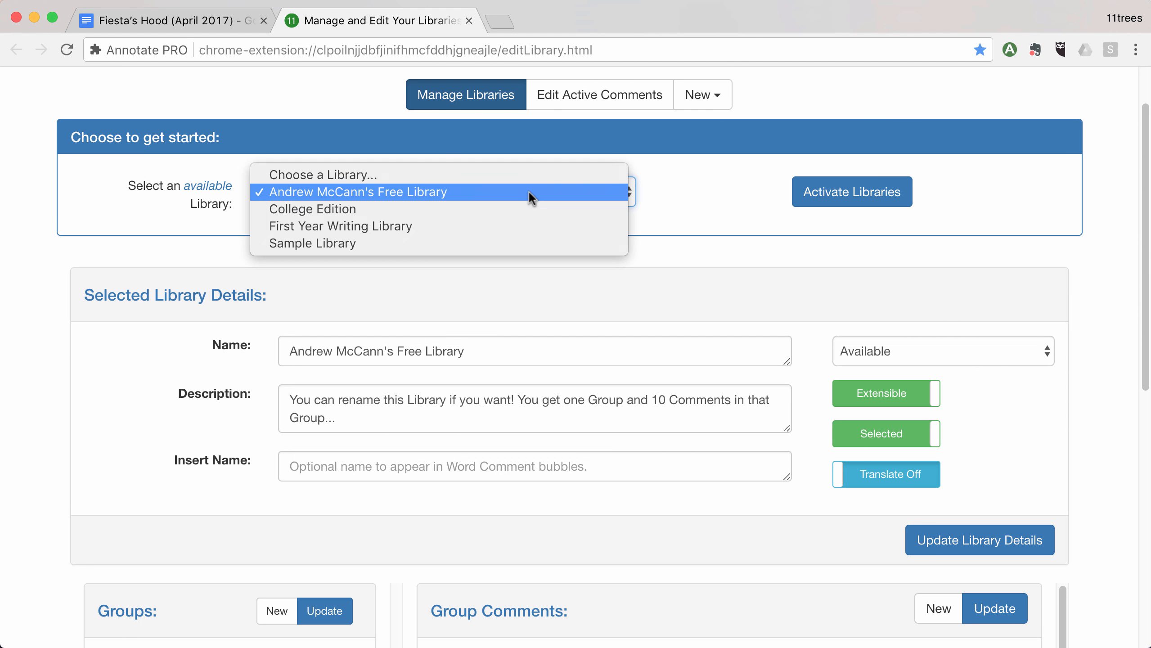
left_click(502, 213)
scroll(620, 305, "down", 10)
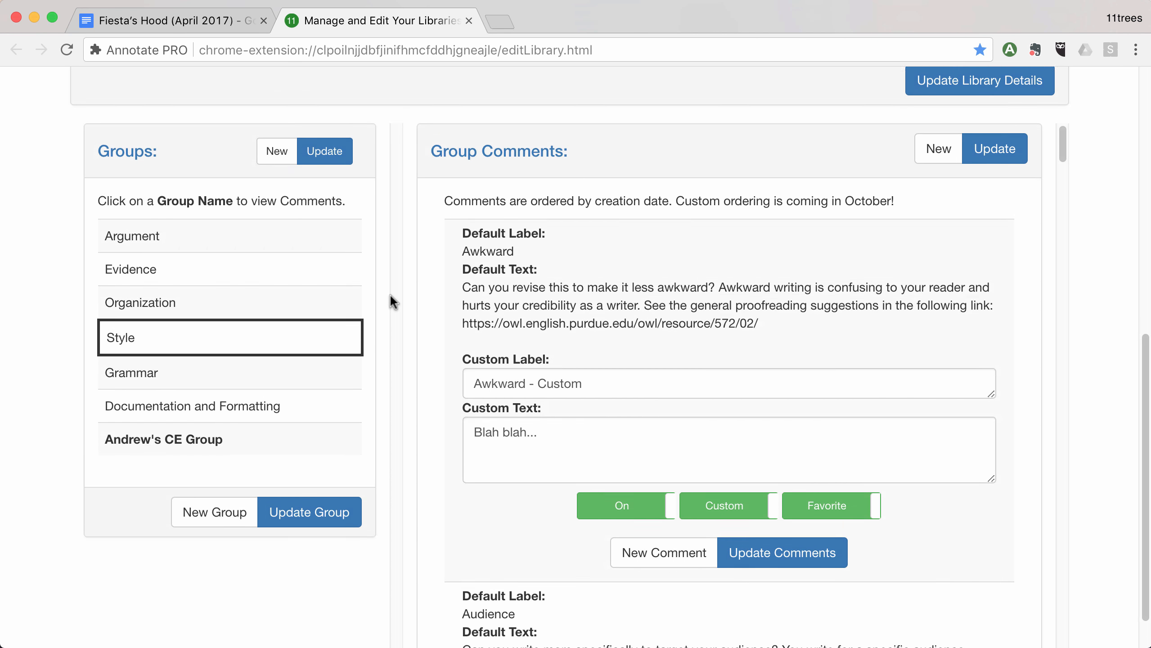
scroll(390, 293, "up", 1)
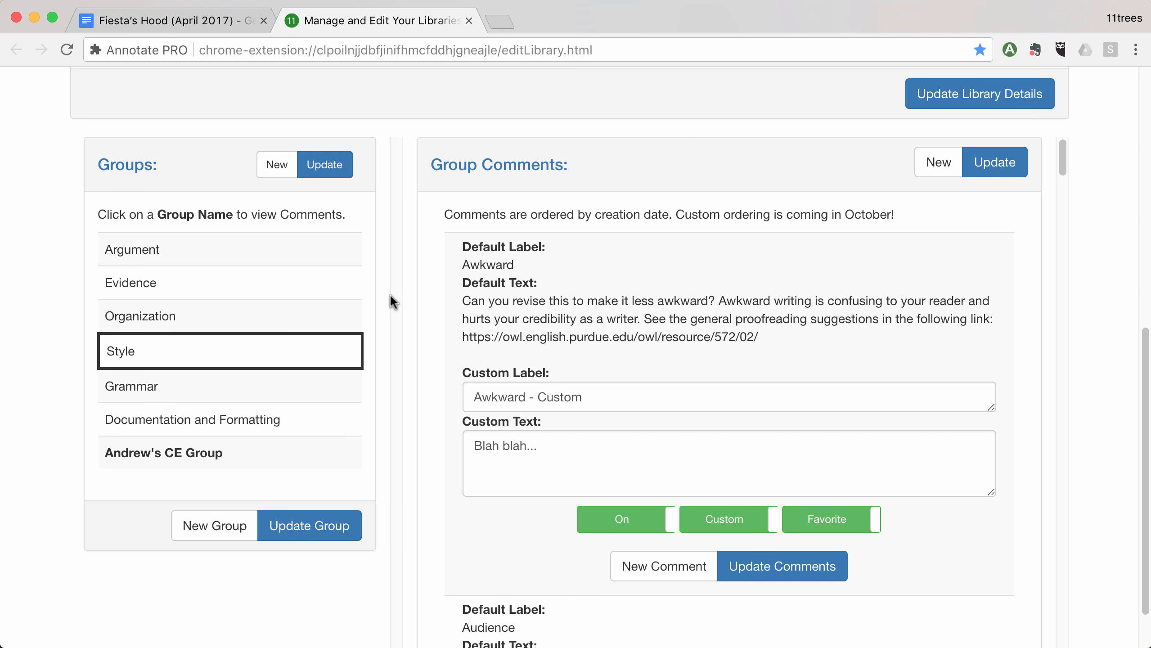
scroll(390, 295, "up", 20)
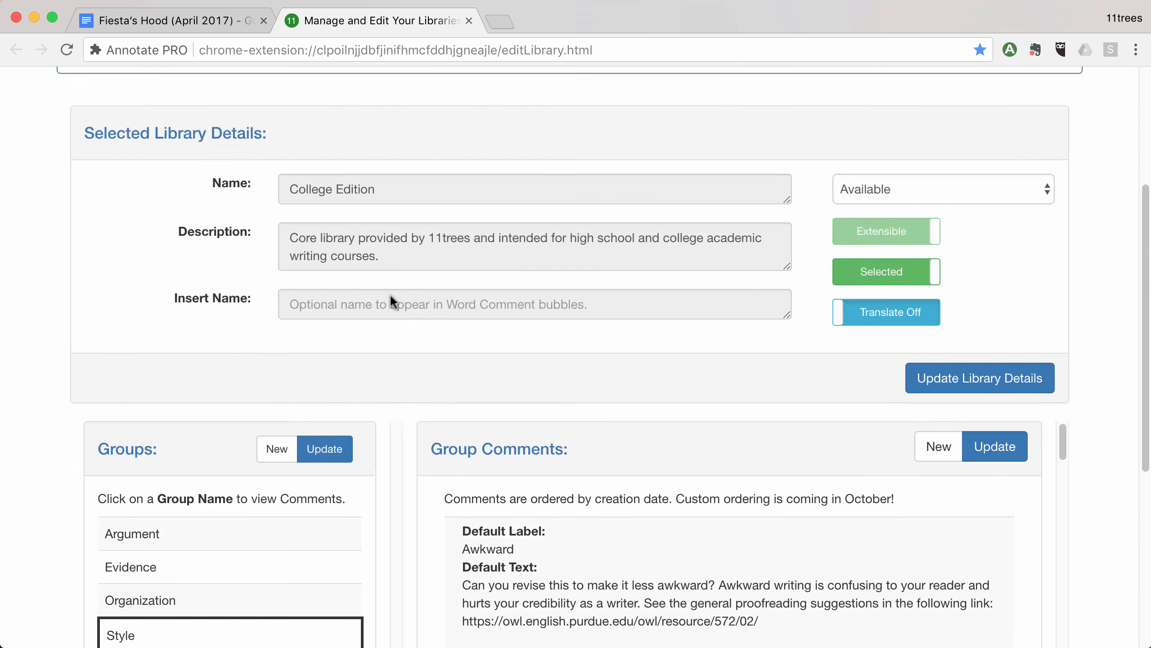
scroll(390, 293, "down", 2)
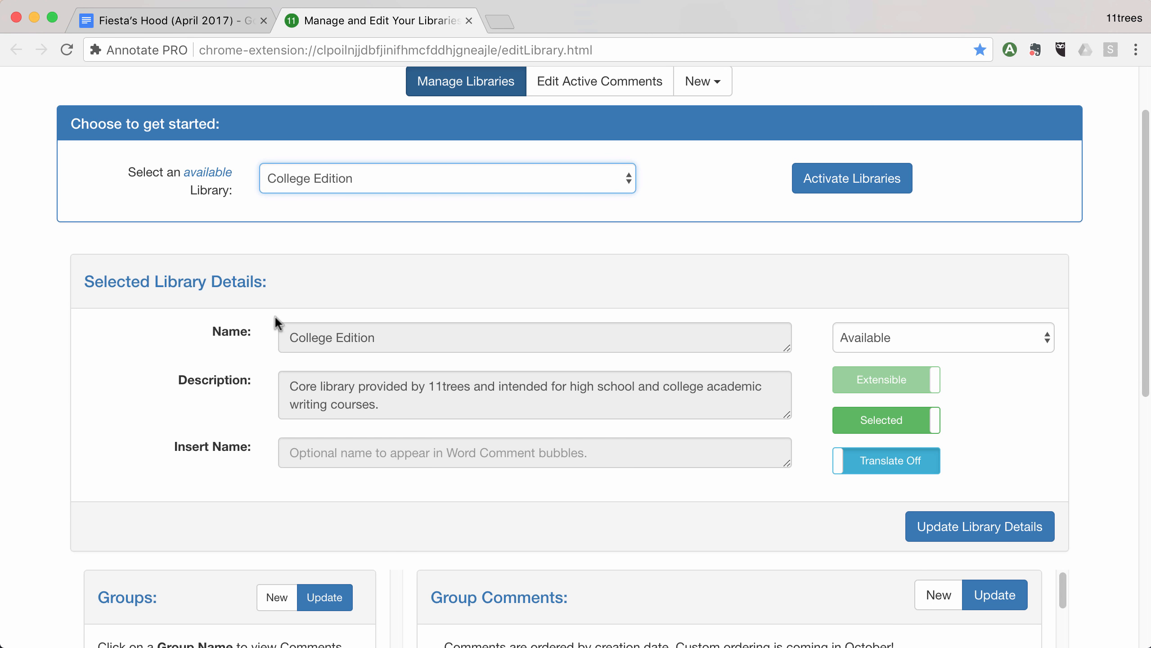
mouse_move(373, 395)
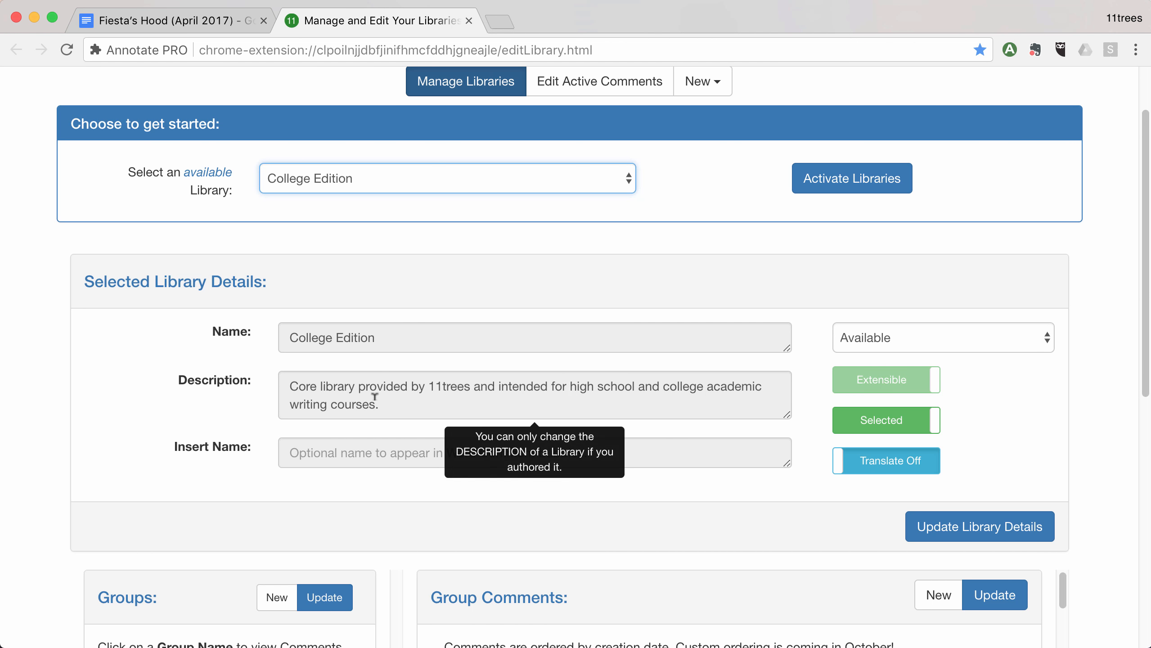
mouse_move(878, 474)
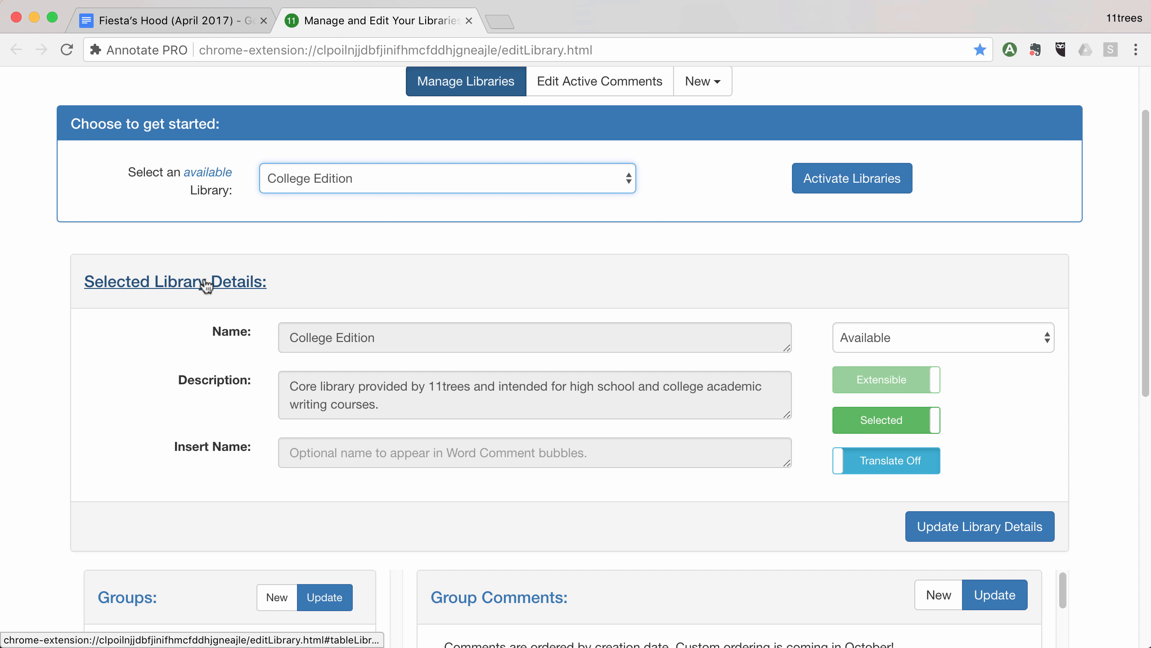
Collapse the Selected Library Details section to focus on the groups and their comments
left_click(167, 290)
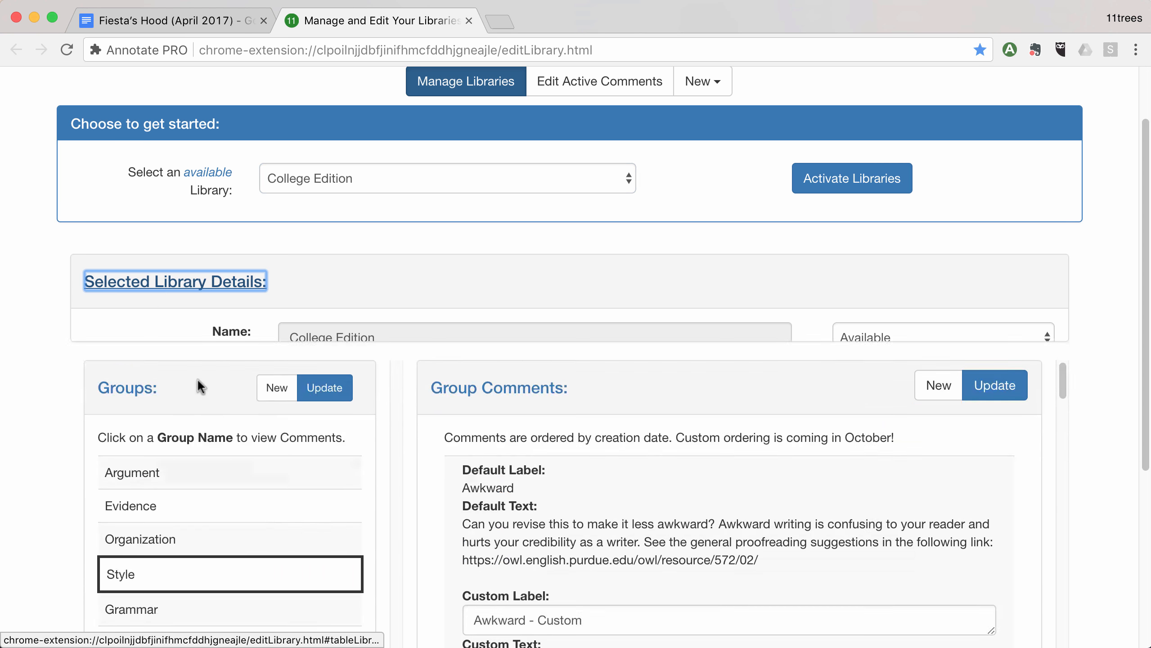
scroll(71, 365, "down", 2)
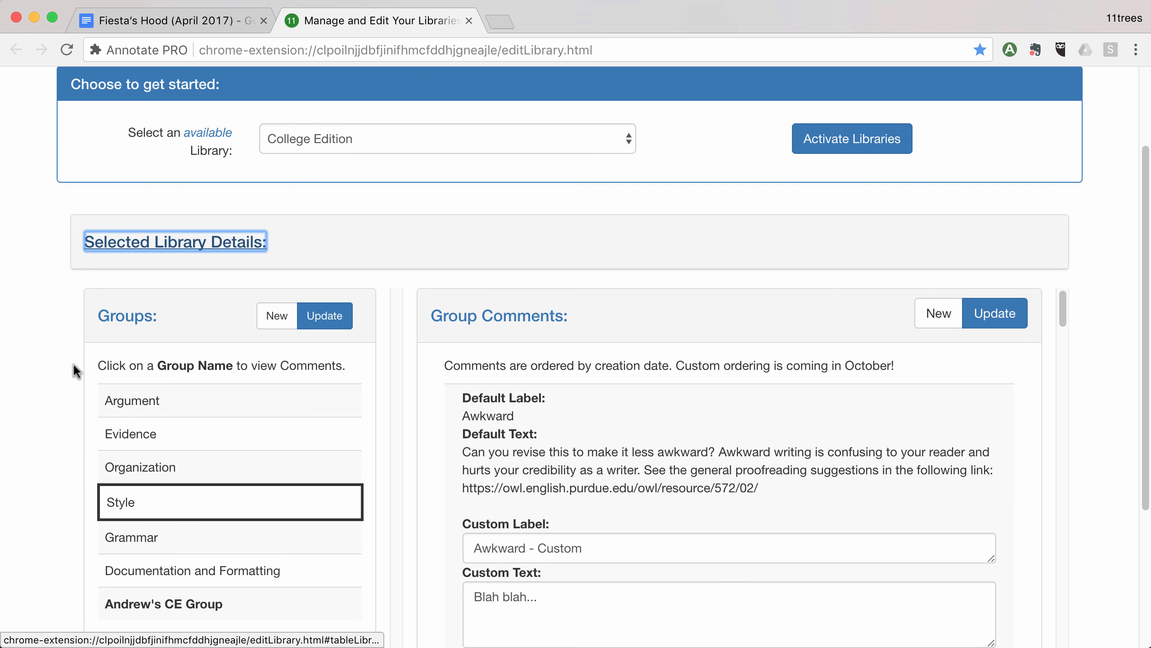
scroll(73, 362, "down", 5)
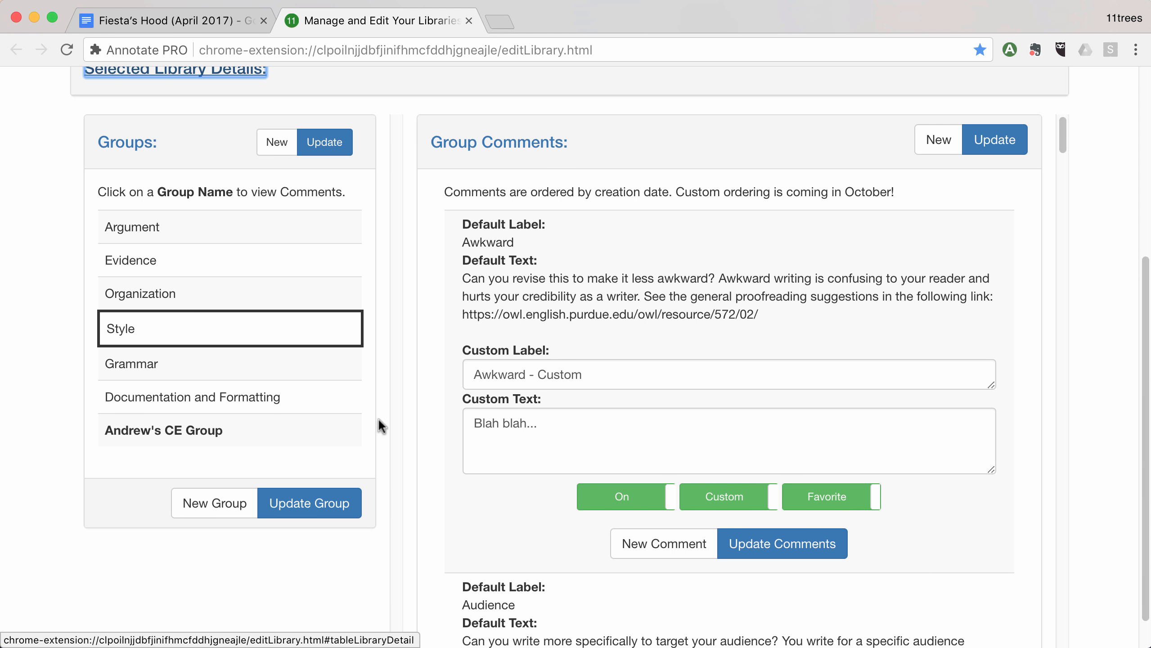
Show the Organization group and look through the labels, default texts and settings of its comments
left_click(180, 294)
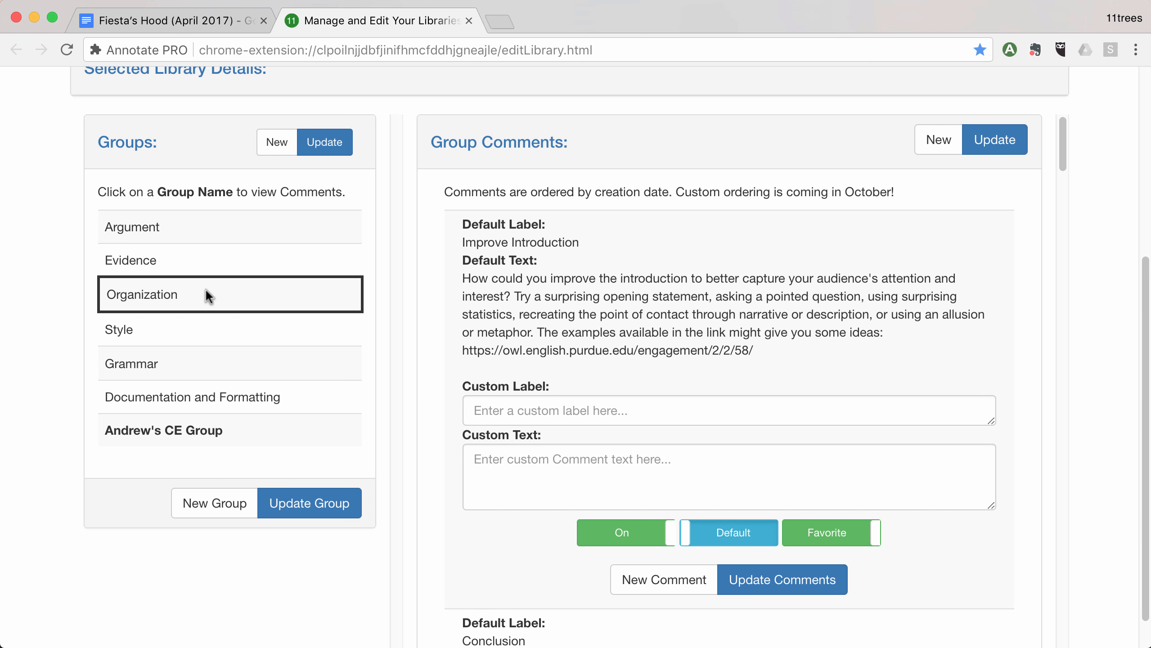
scroll(633, 208, "down", 20)
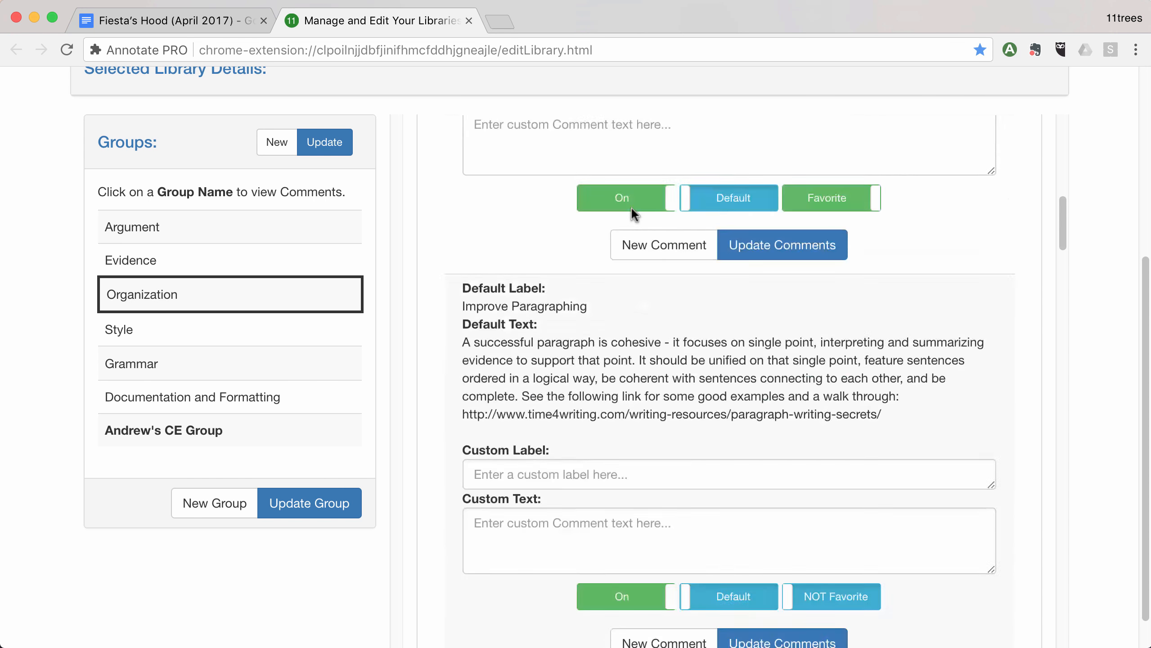
scroll(631, 209, "down", 20)
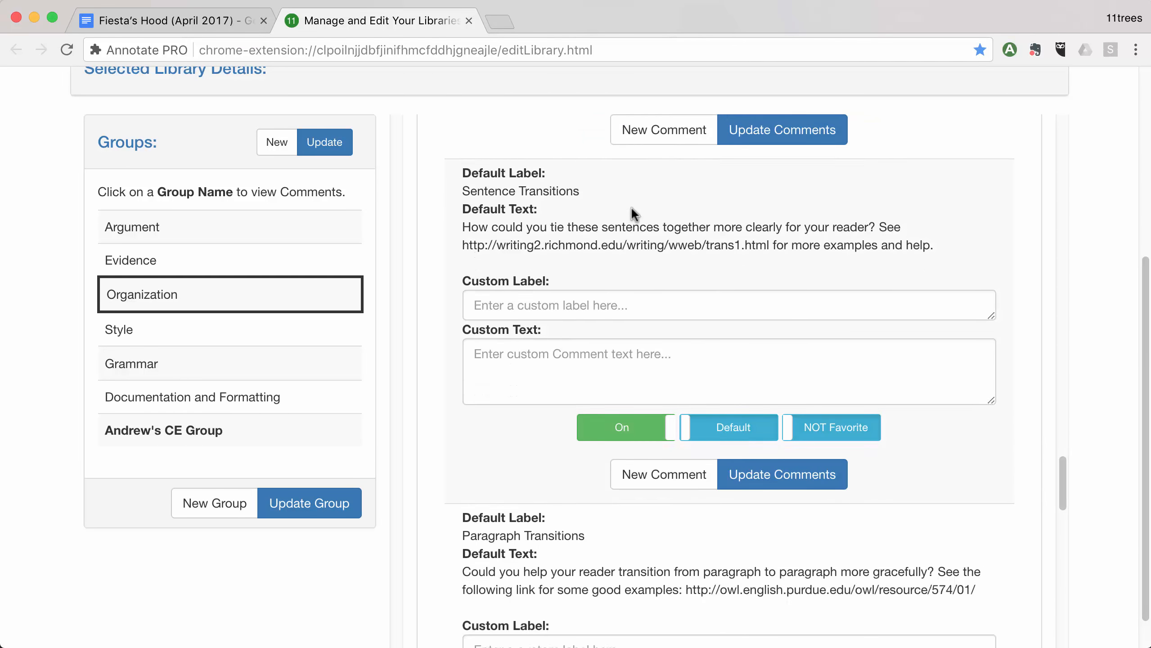
scroll(632, 205, "up", 20)
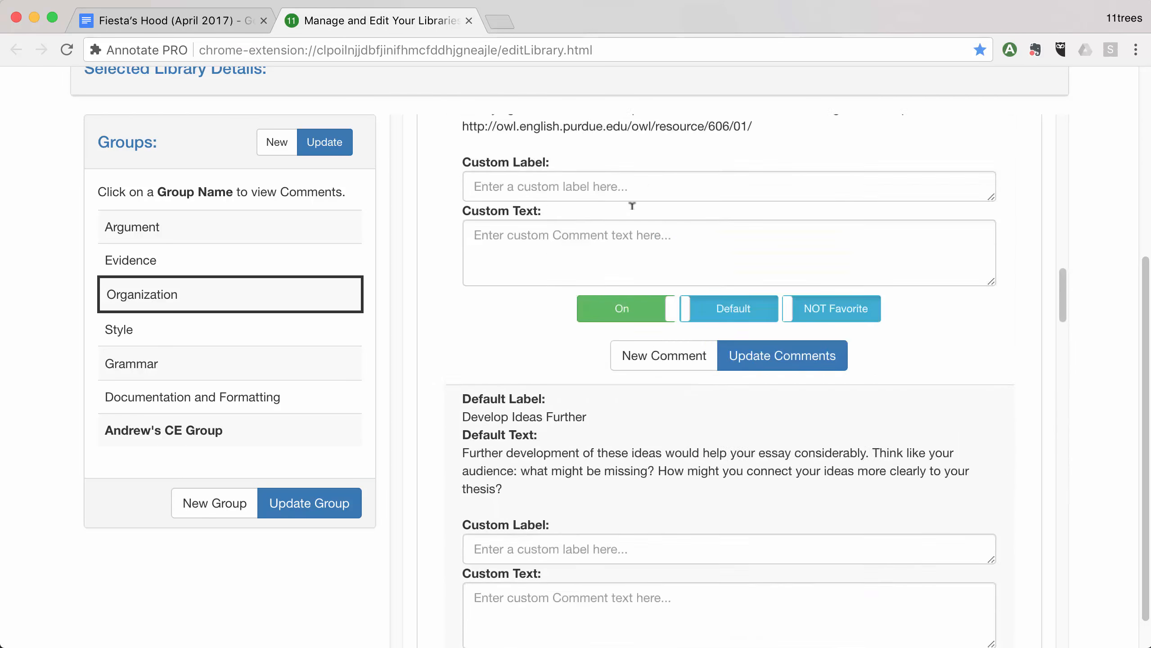
scroll(632, 206, "up", 5)
scroll(213, 147, "up", 3)
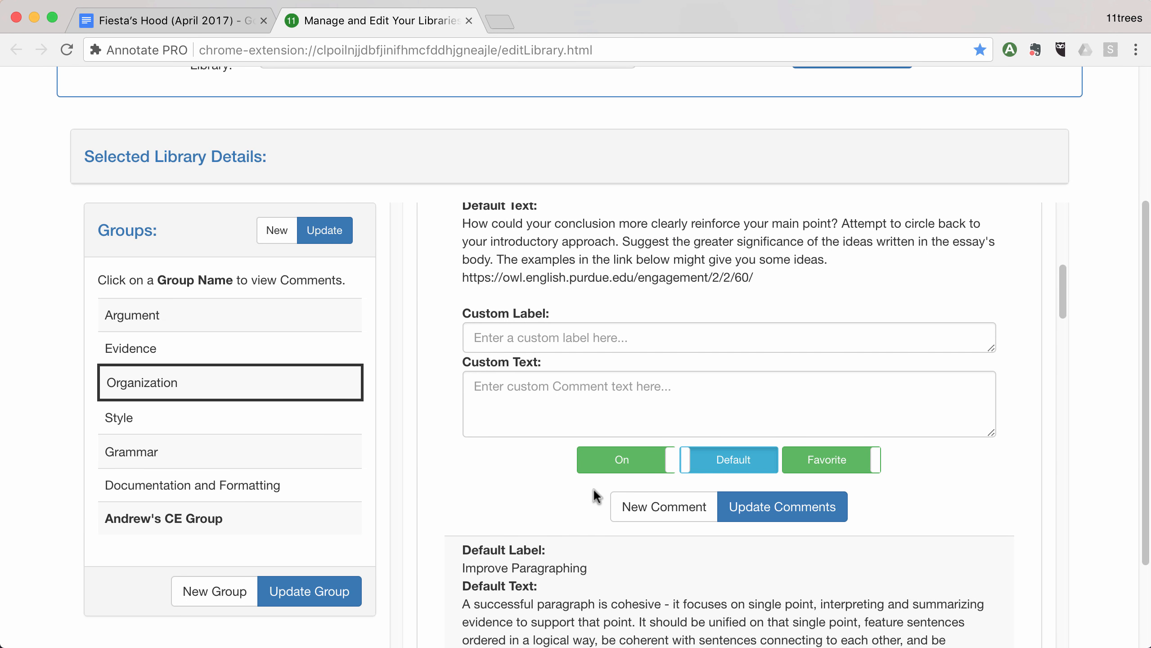
scroll(594, 487, "up", 5)
scroll(595, 485, "up", 8)
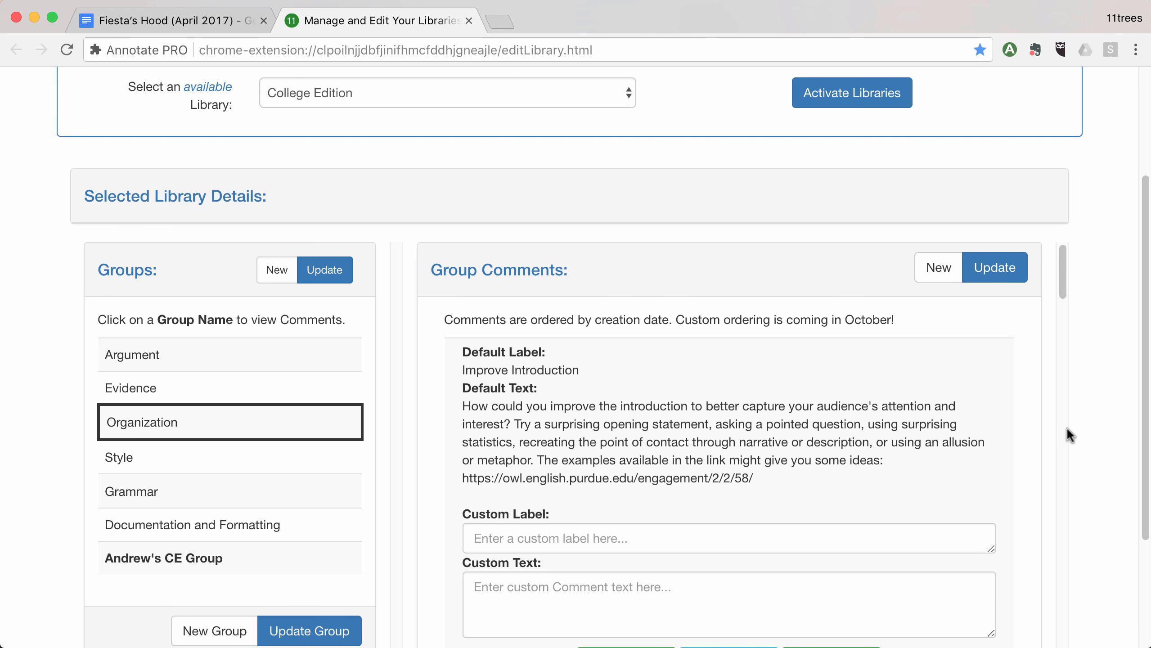
View the comments of the Style group and those of the self-made CE Group
scroll(1068, 427, "down", 2)
scroll(1068, 427, "up", 1)
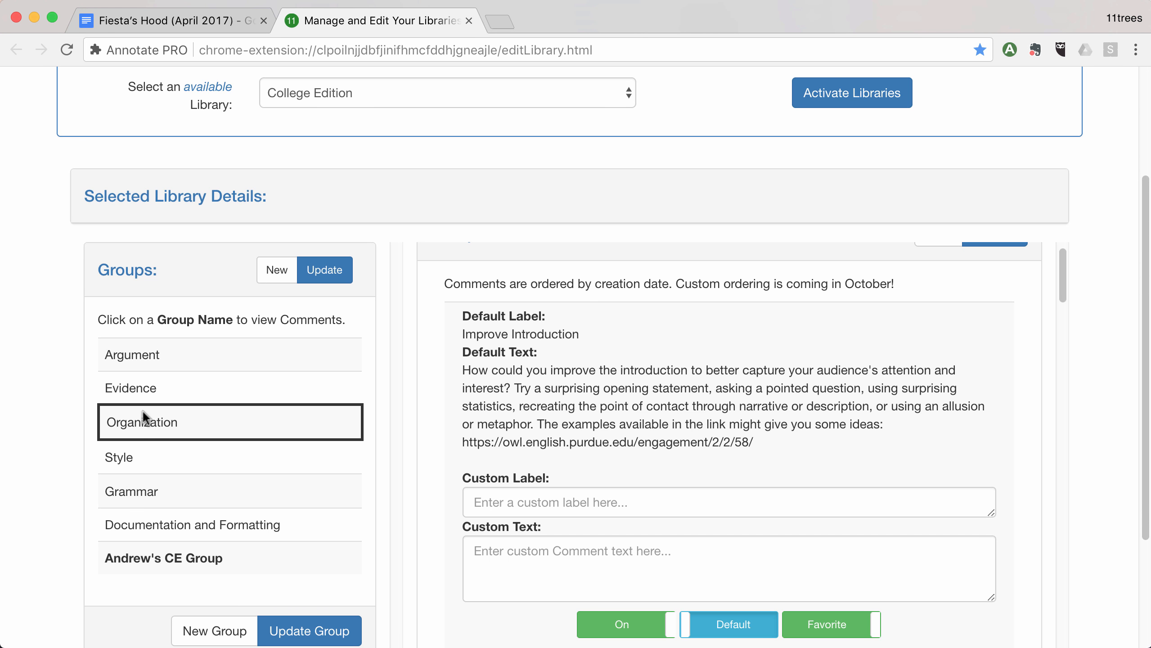
left_click(142, 456)
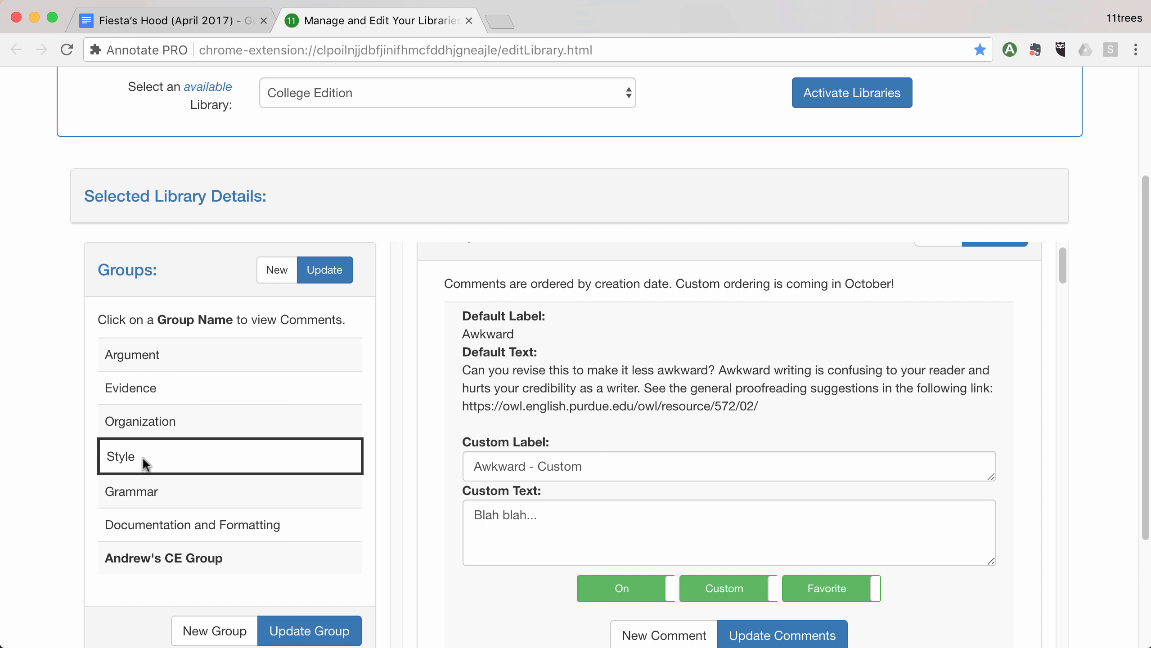
left_click(170, 560)
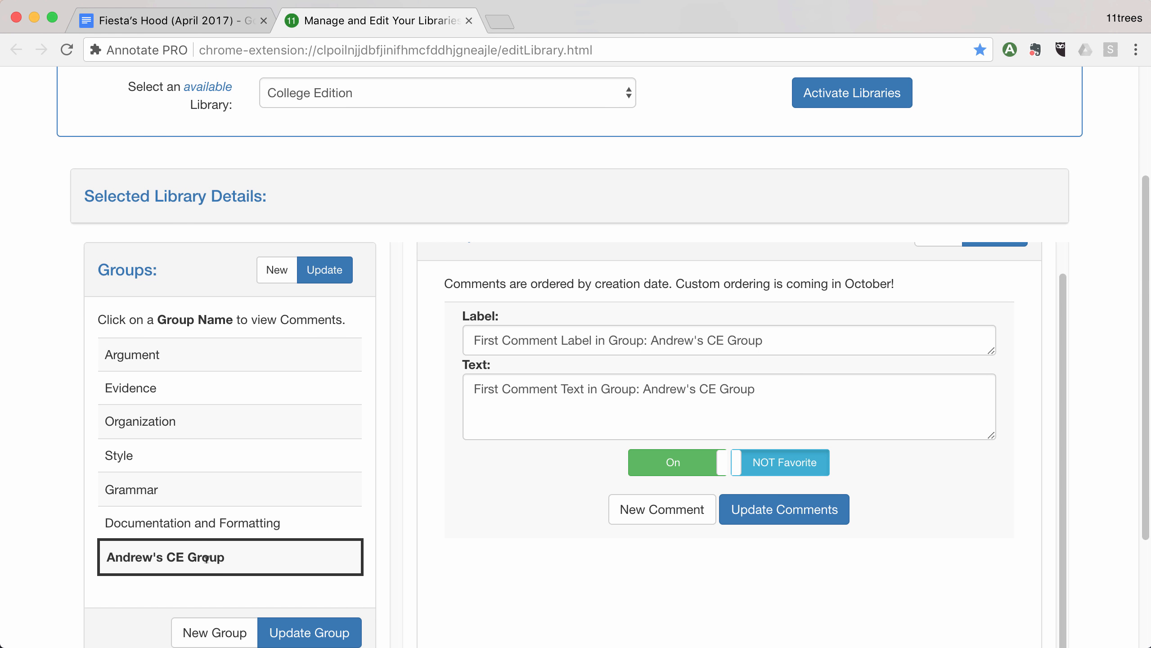
Give the Grammar group's Misused Comma comment the custom label "Custom Comma" and text "My own version...", and switch it to Custom
left_click(155, 481)
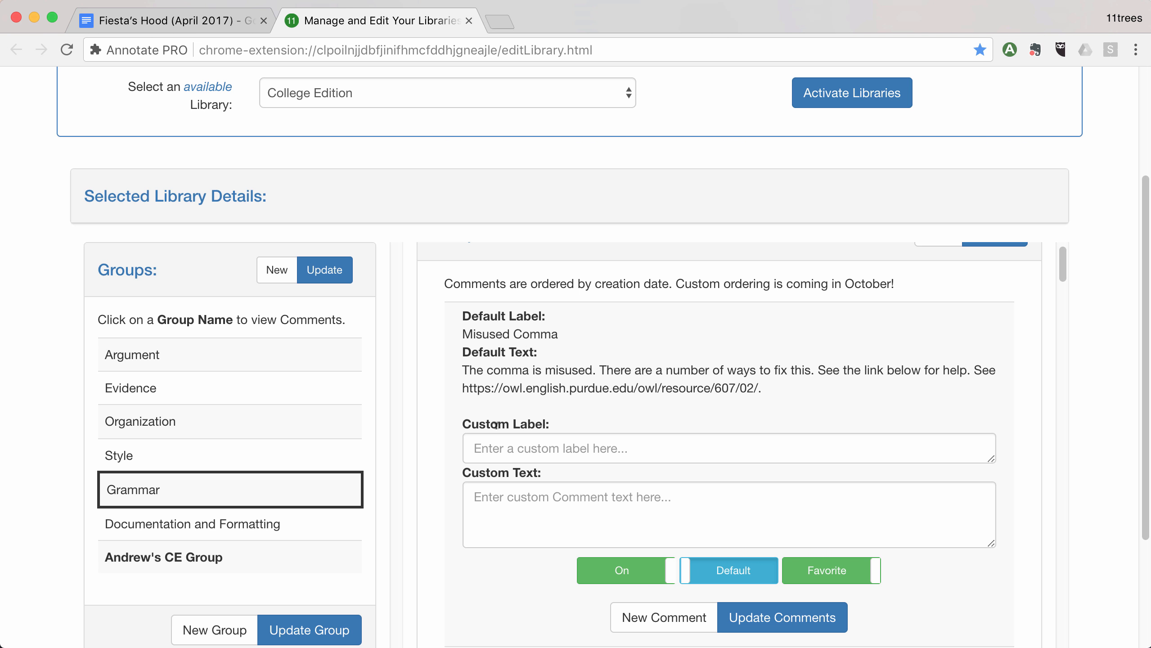
left_click(495, 447)
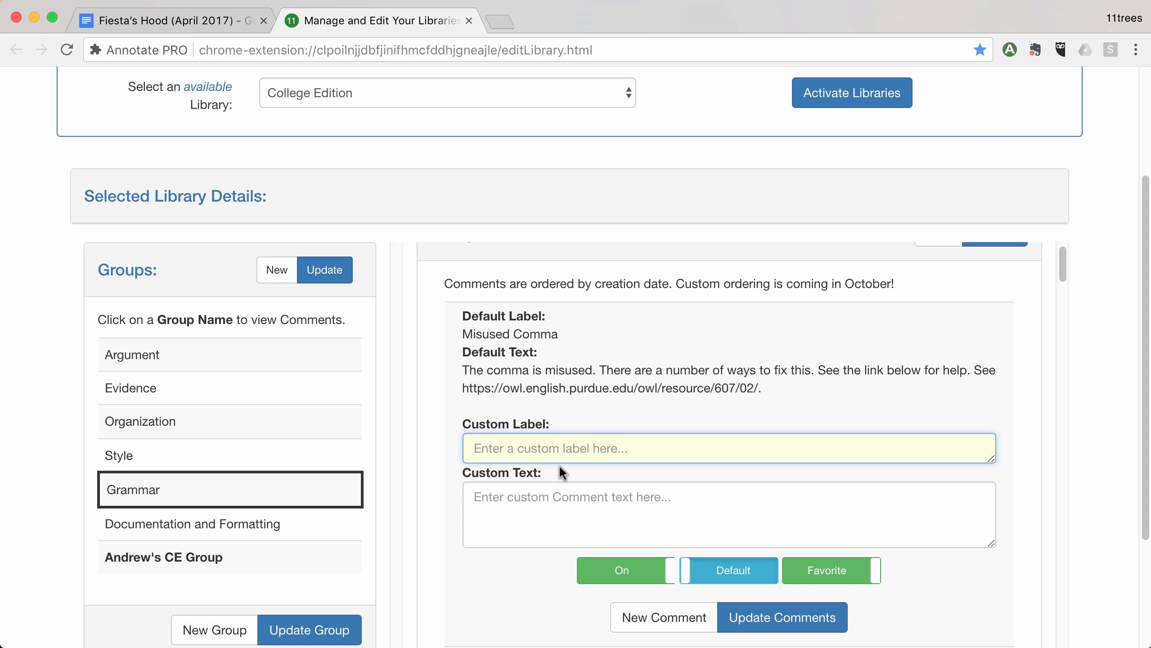
type("Comm")
key("BackSpace")
key("BackSpace")
key("BackSpace")
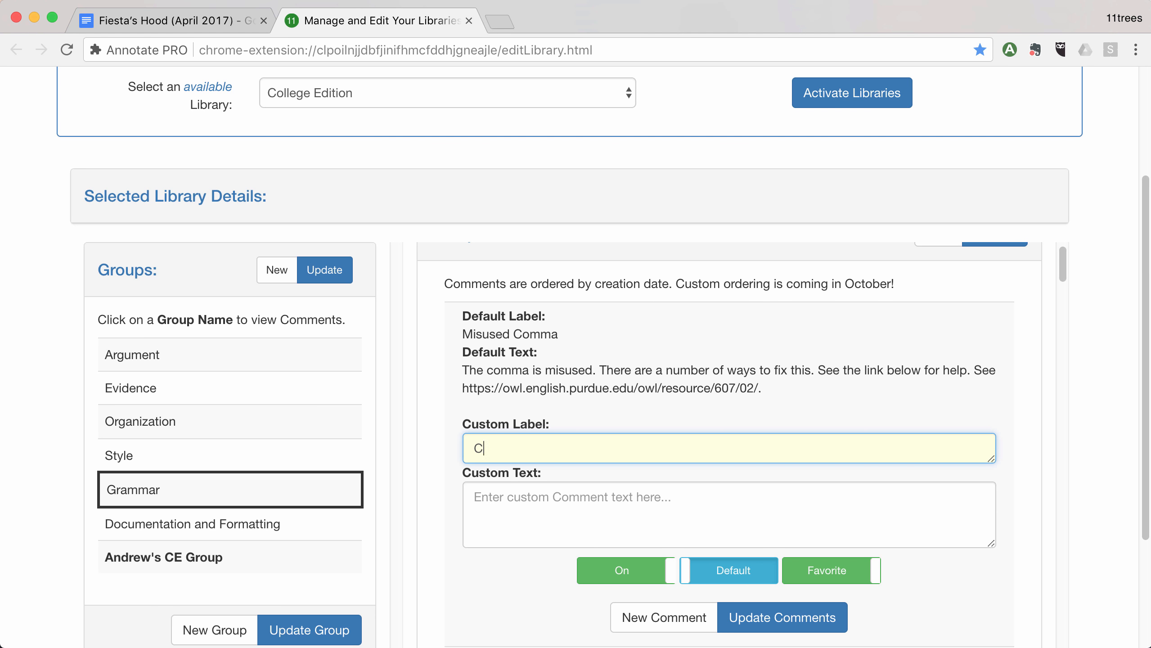
type("ustom Comma")
key("Tab")
type("M")
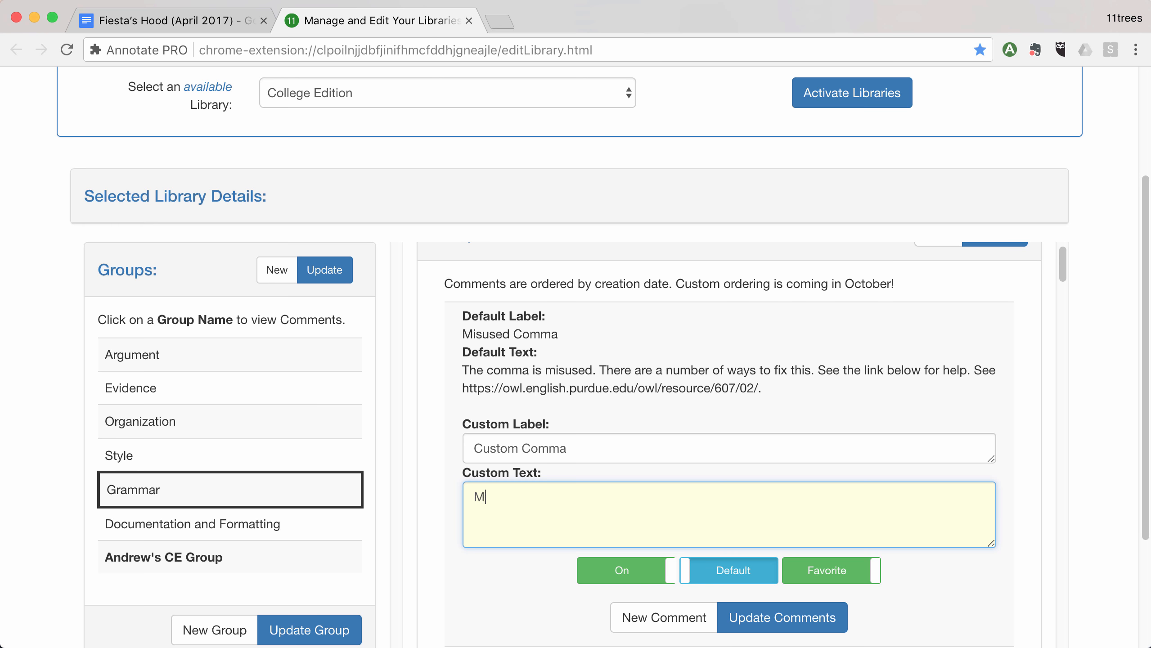
type("y own version...")
left_click(756, 608)
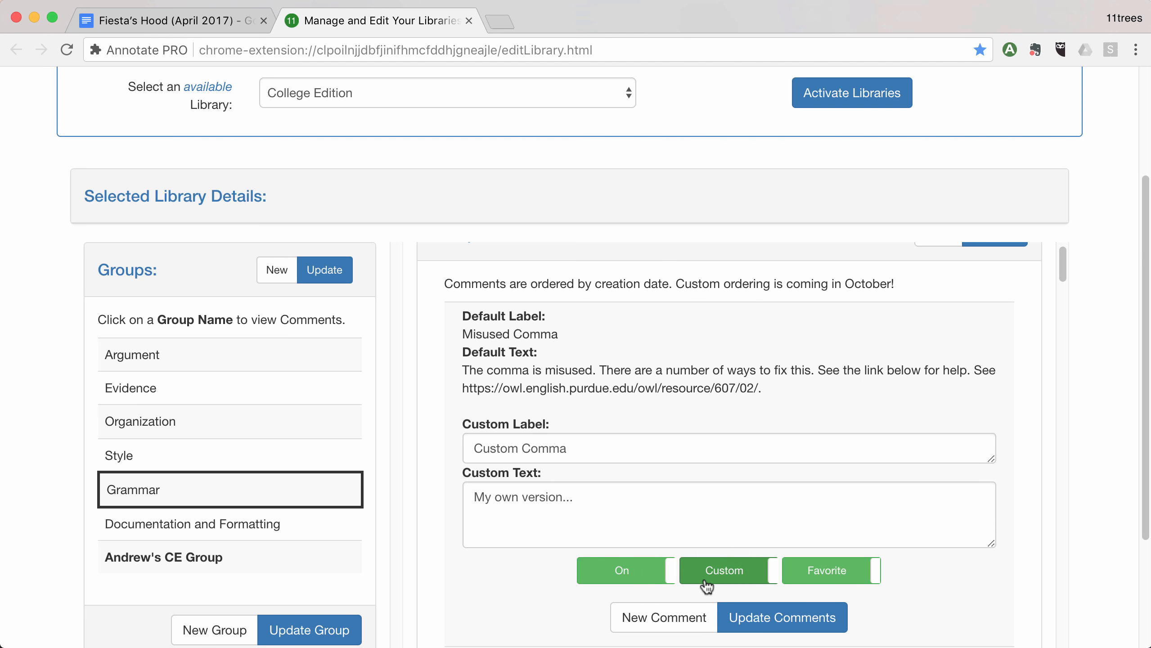
Try switching the Misused Comma comment's Favorite and On settings off and back on
left_click(837, 575)
left_click(853, 580)
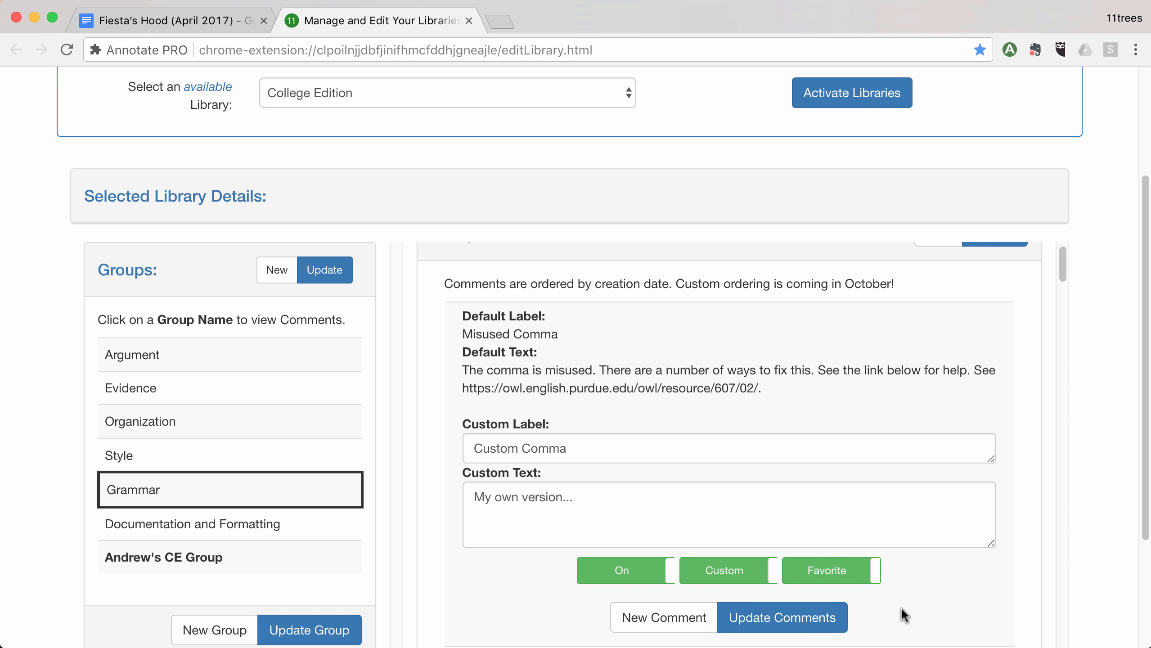
left_click(637, 586)
left_click(637, 586)
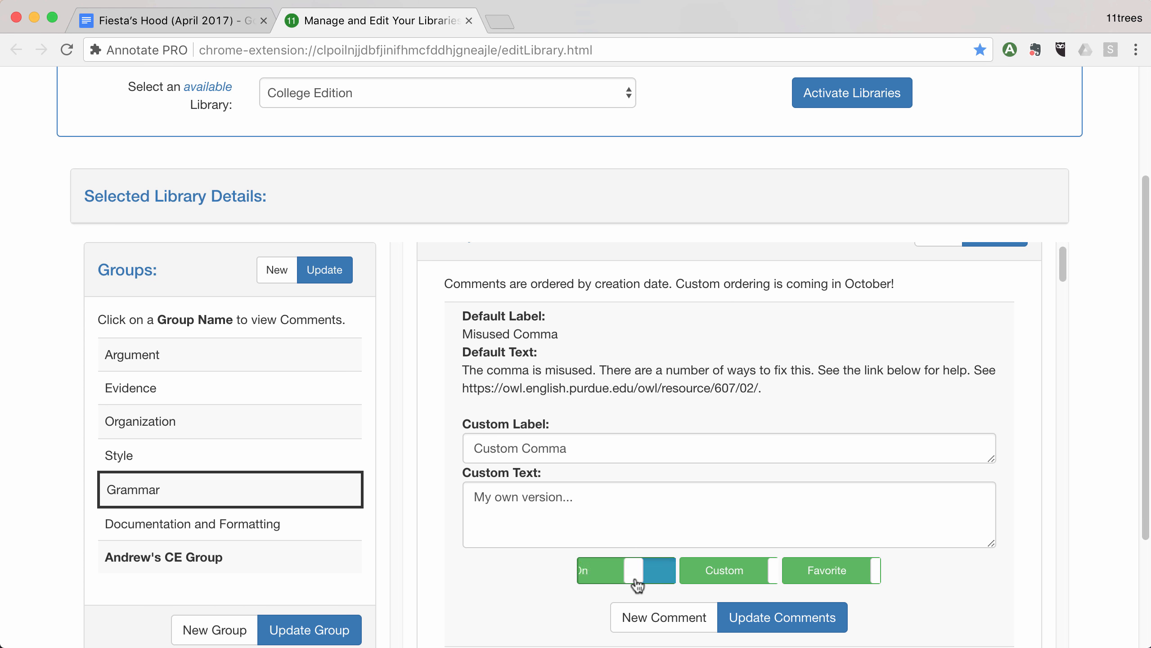
Save the changes made to the Grammar group's comments
scroll(930, 612, "down", 1)
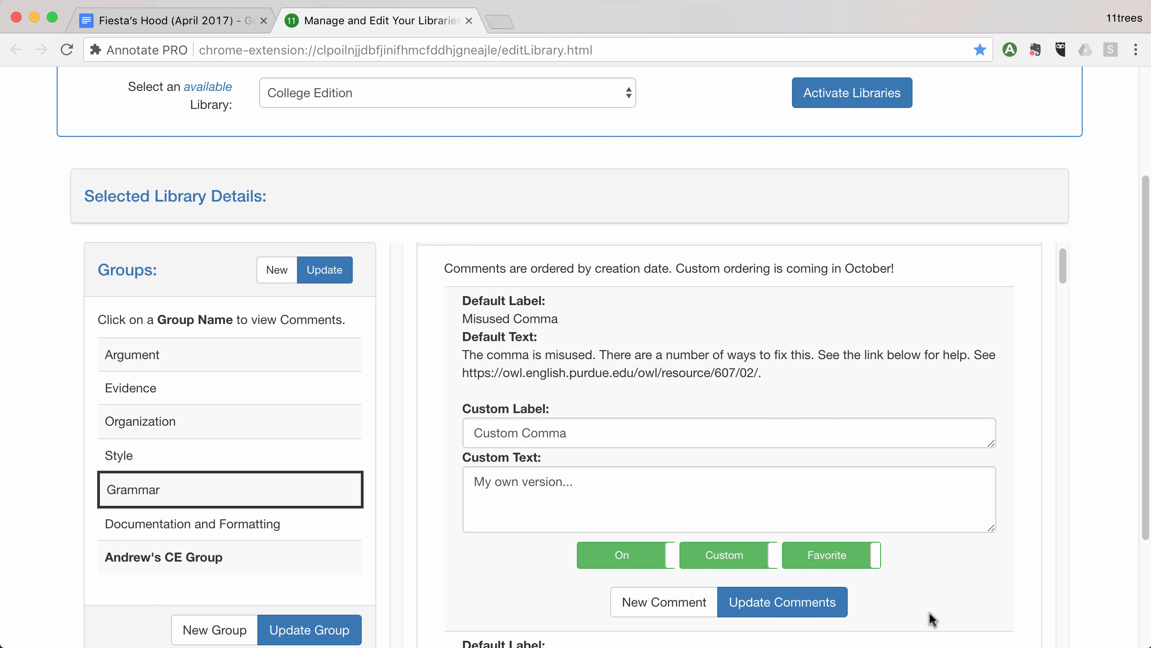
left_click(803, 608)
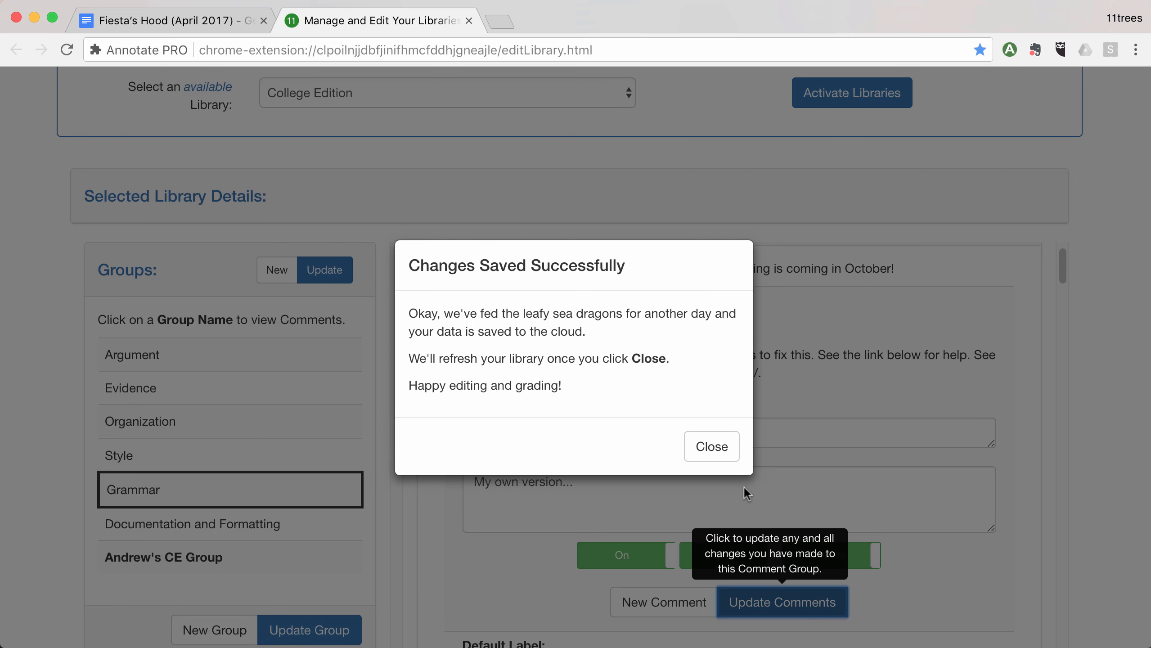
Dismiss the save confirmation and check the Grammar group's entries in Annotate PRO's comment list for "Custom Comma"
left_click(709, 446)
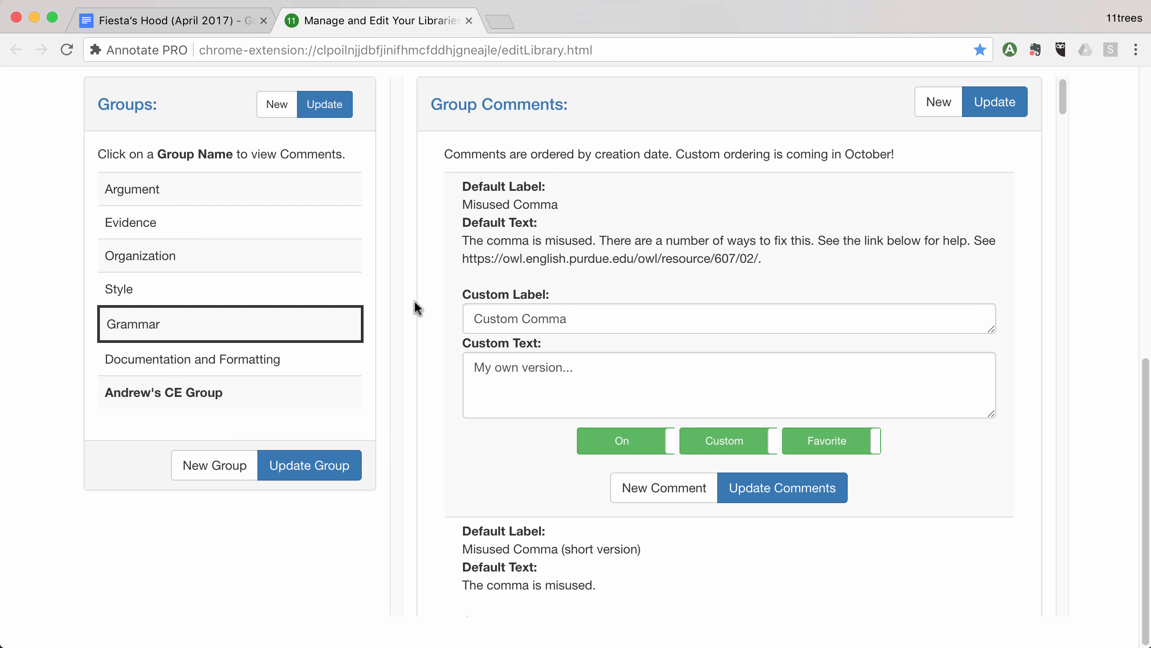
right_click(414, 302)
mouse_move(480, 453)
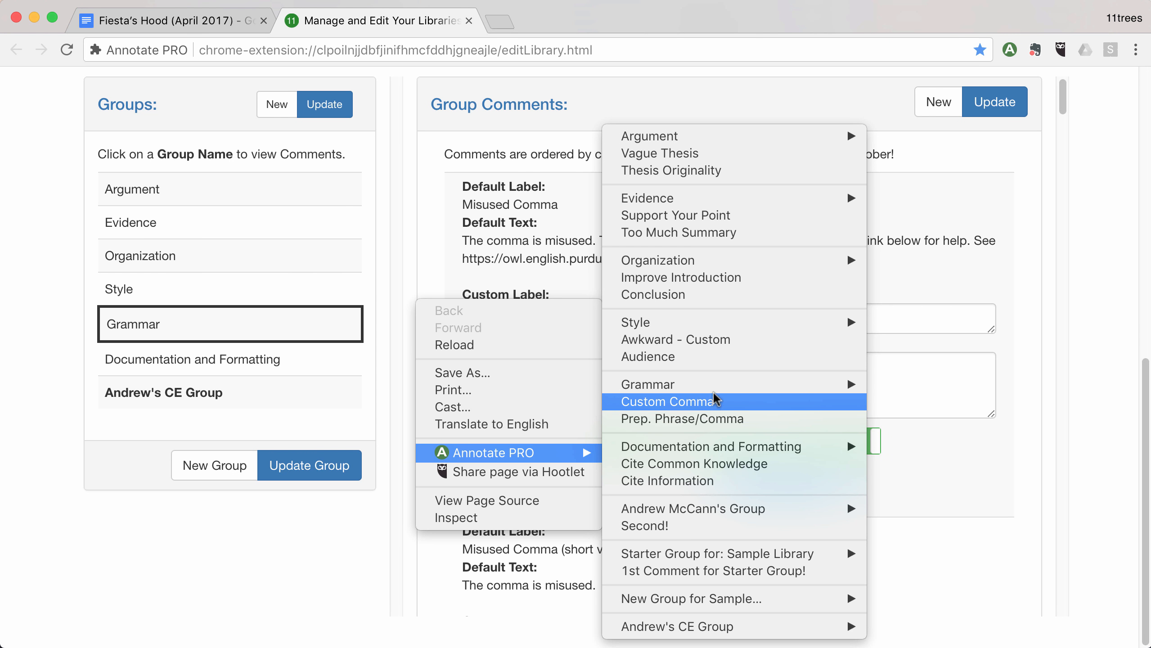
mouse_move(715, 386)
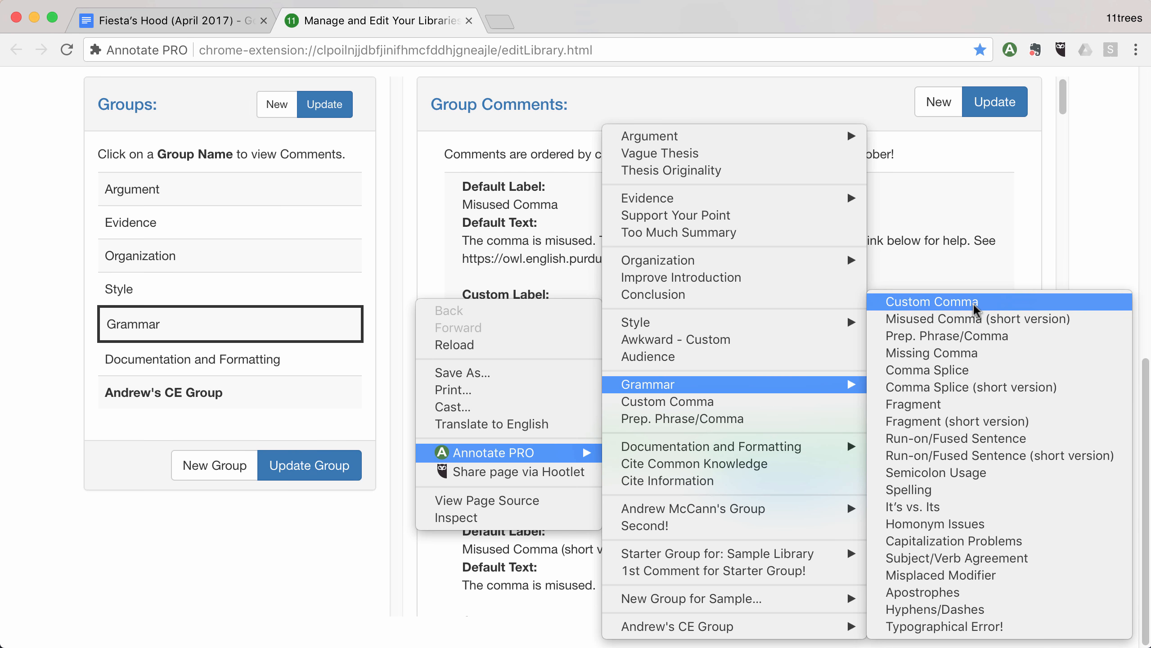
left_click(579, 320)
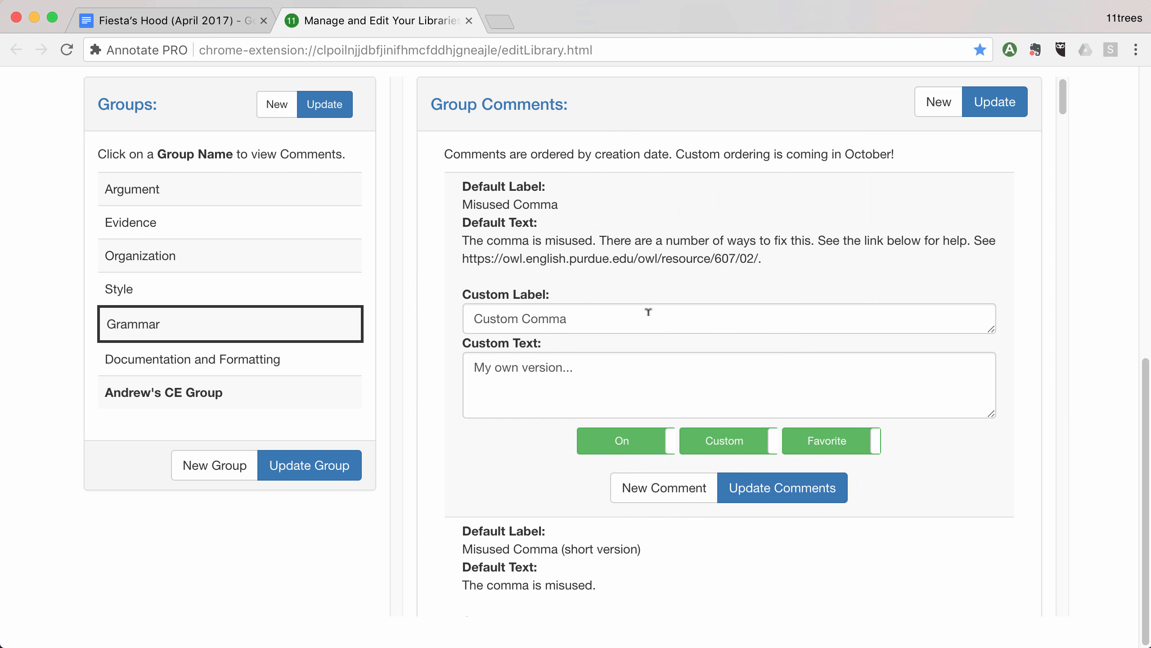
Add a comment to the Grammar group with label "New Comment to Group" and text "Blah blah...", mark it Favorite, and save it
scroll(651, 335, "up", 4)
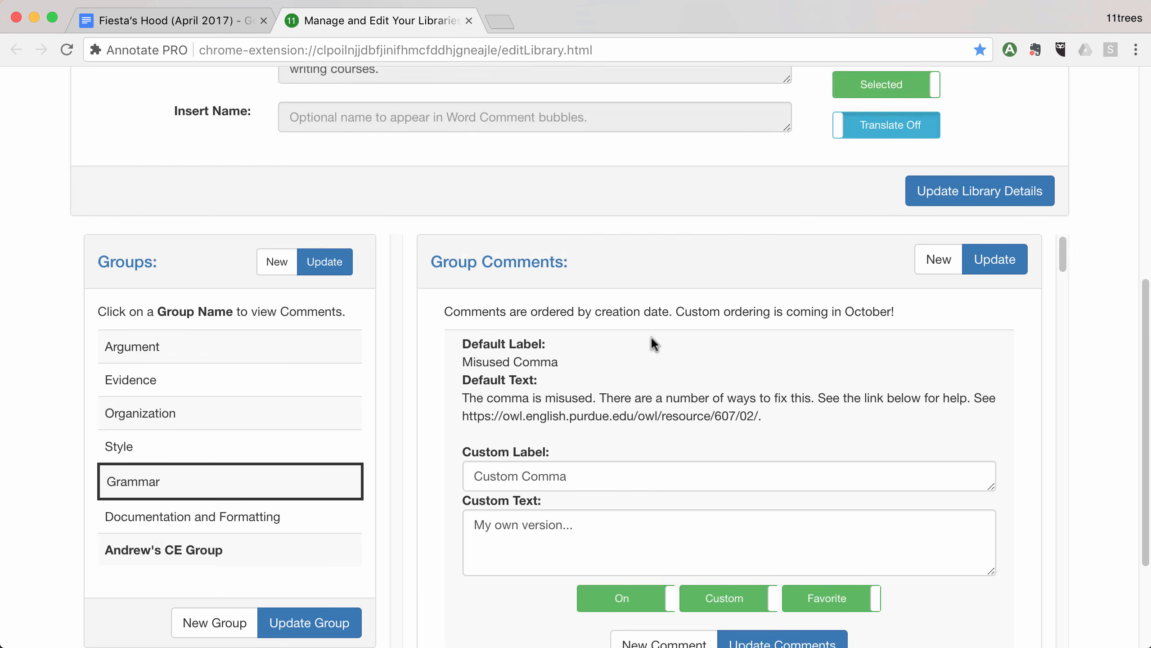
left_click(938, 260)
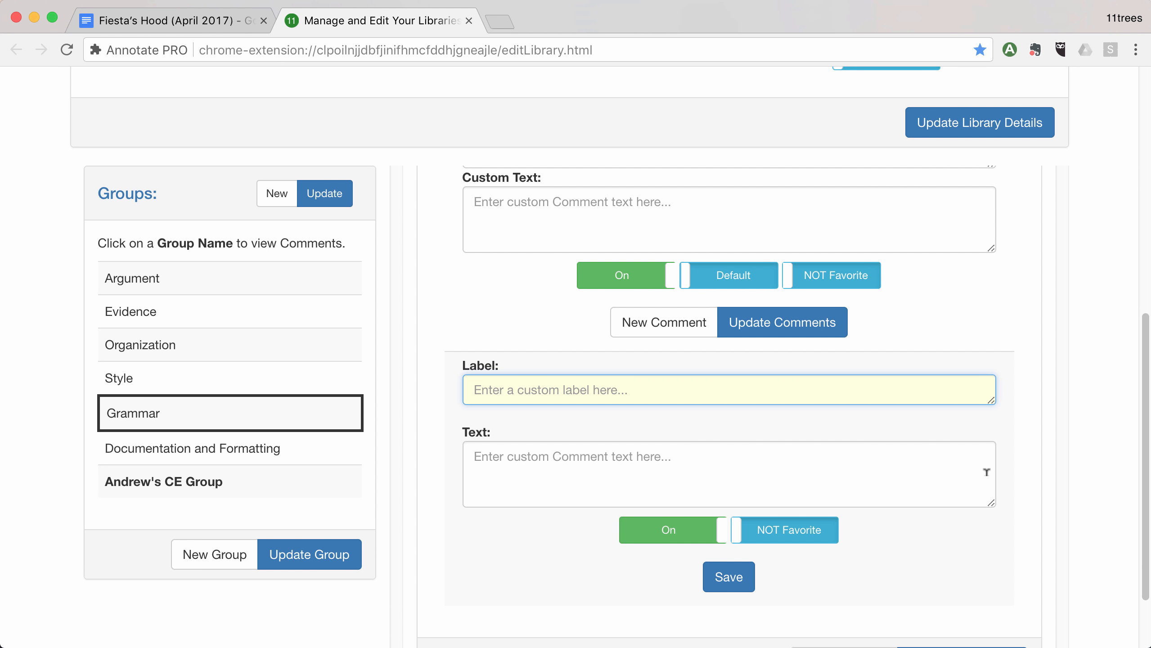
type("New Comment to Group")
key("Tab")
type("Blah blah...")
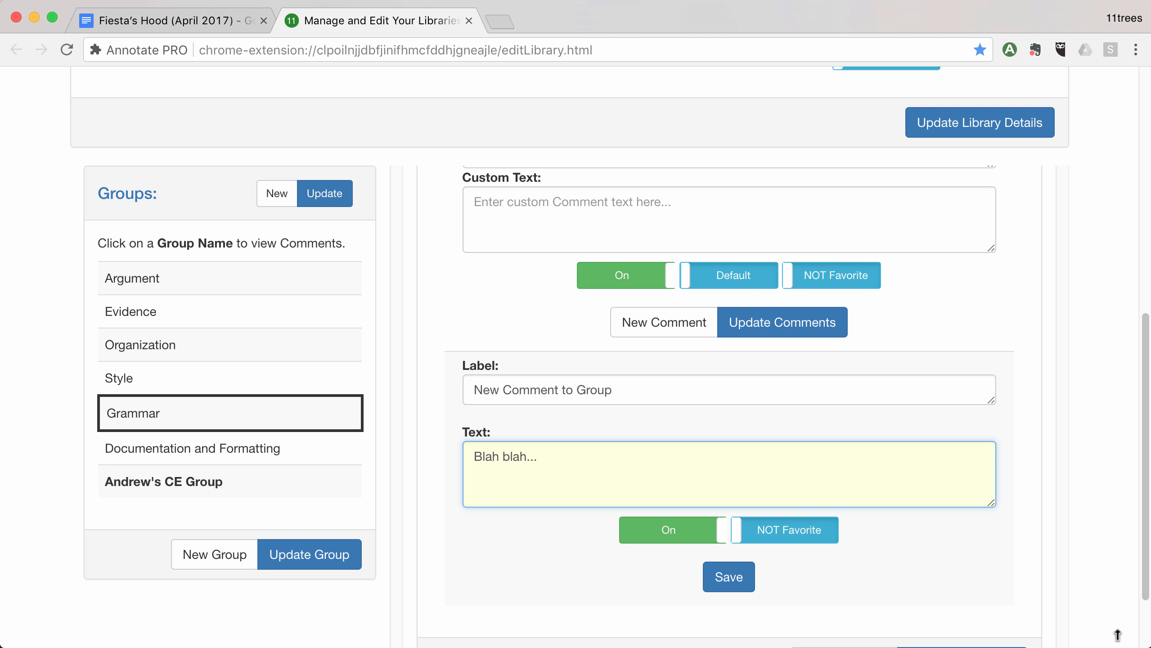
left_click(782, 531)
left_click(731, 586)
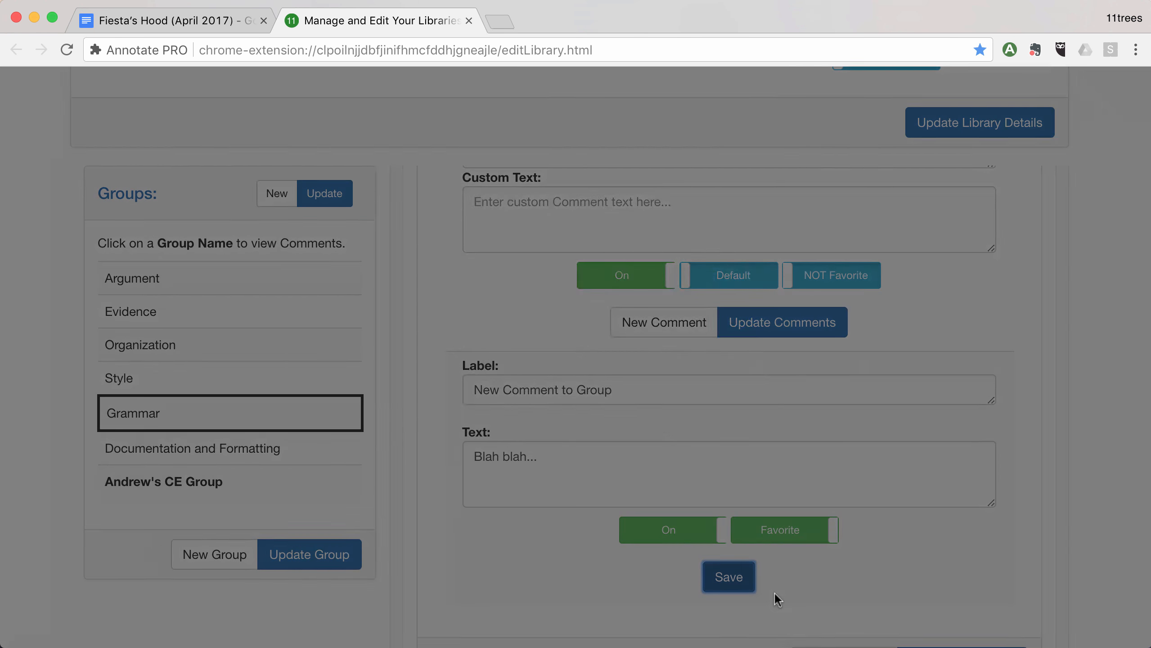
left_click(704, 456)
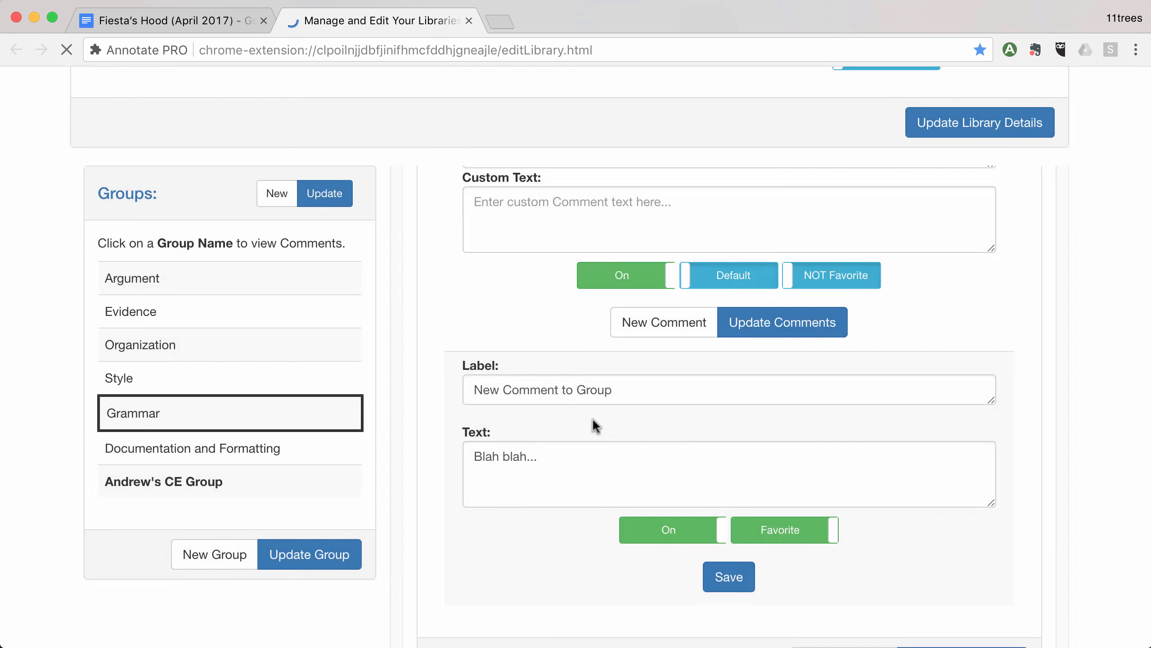
Look for "New Comment to Group" among the Grammar favorites in Annotate PRO's comment list
right_click(412, 330)
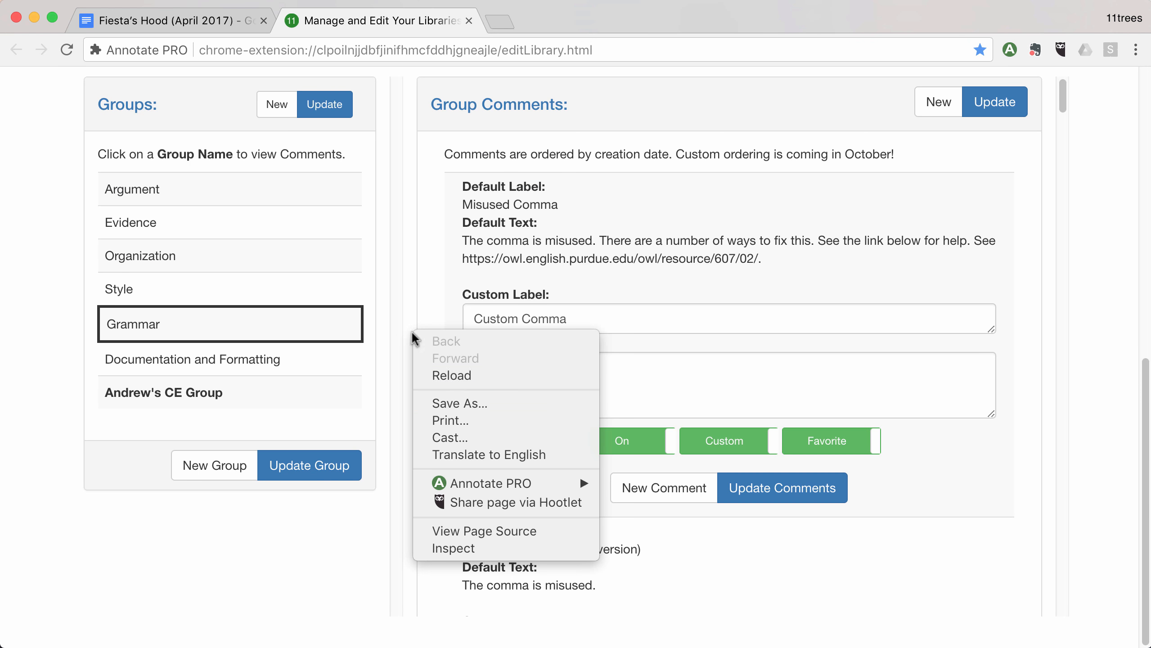
mouse_move(489, 484)
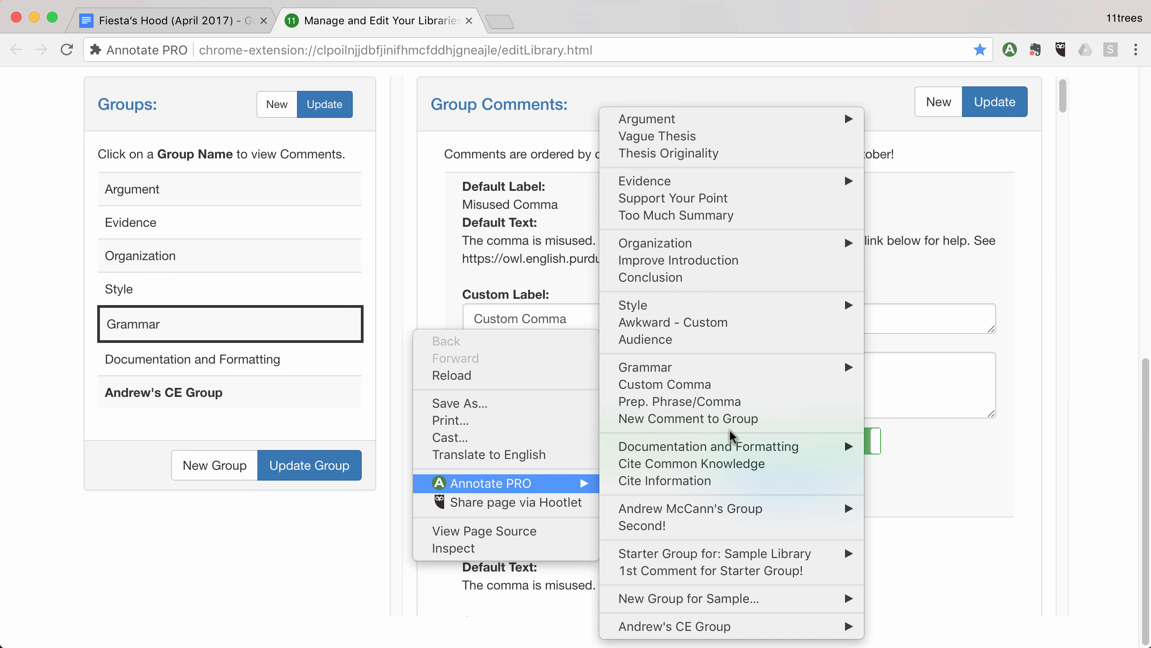
left_click(403, 253)
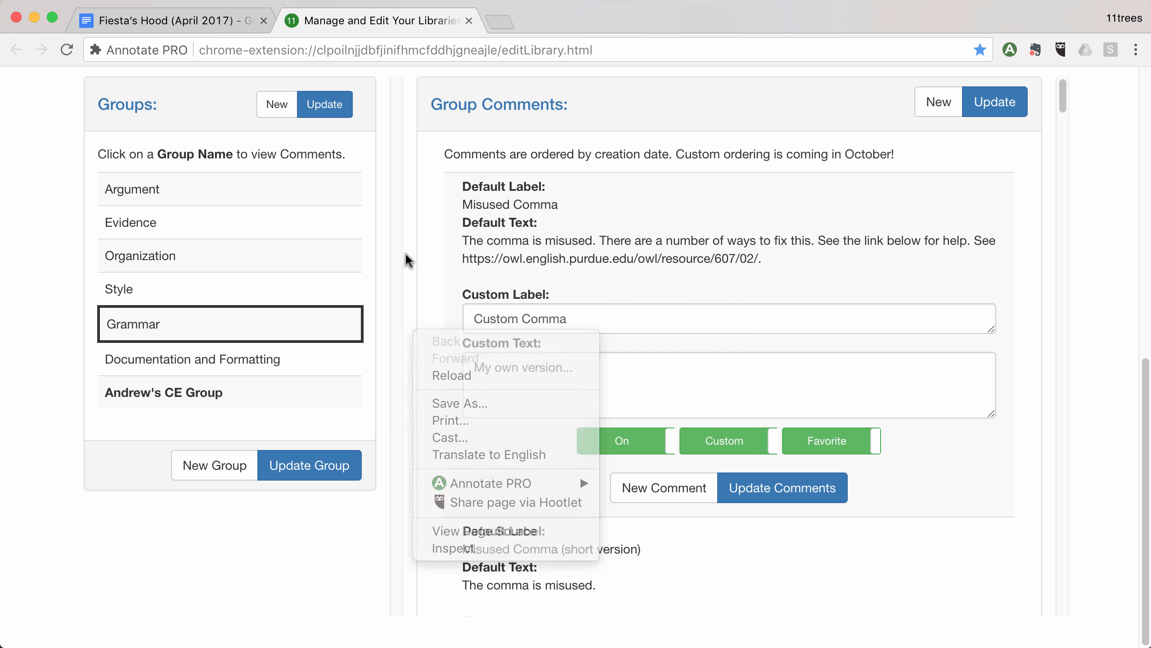
Switch to the Fiesta's Hood document in Google Docs and start a comment on "his father and the initial danger" through "if he can make it"
left_click(169, 21)
scroll(717, 465, "down", 3)
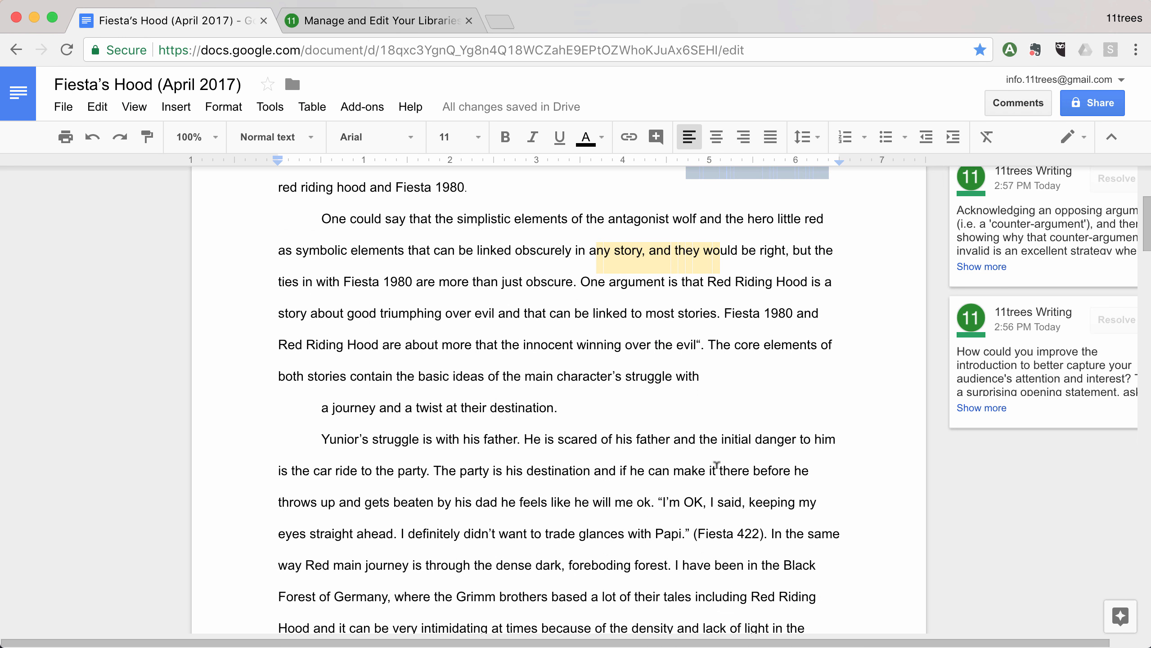
left_click_drag(716, 468, 616, 438)
left_click(930, 475)
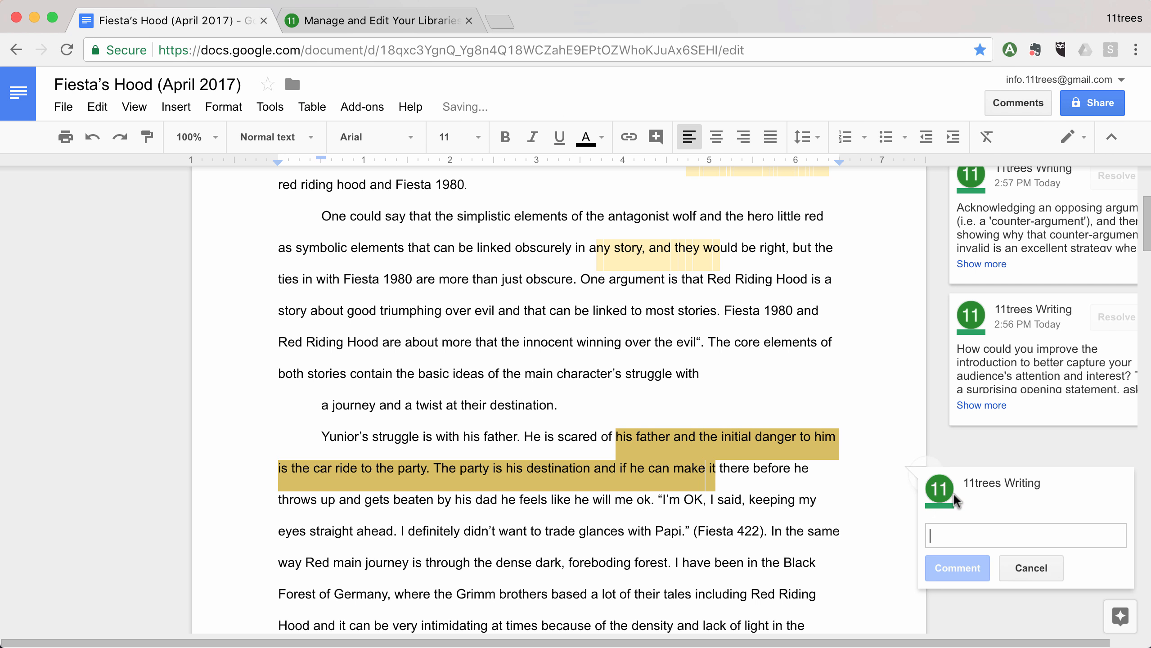
Insert the "New Comment to Group" library comment by searching Annotate PRO for "blah", append "edit it to suit...", and post it
left_click(1010, 50)
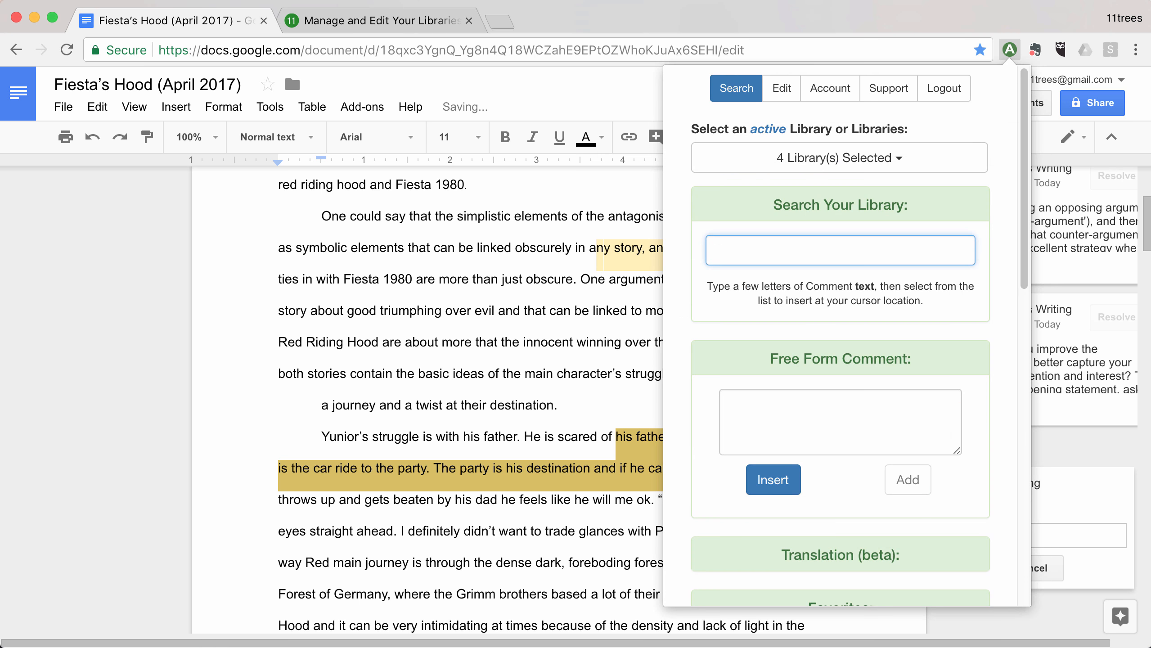
type("blah")
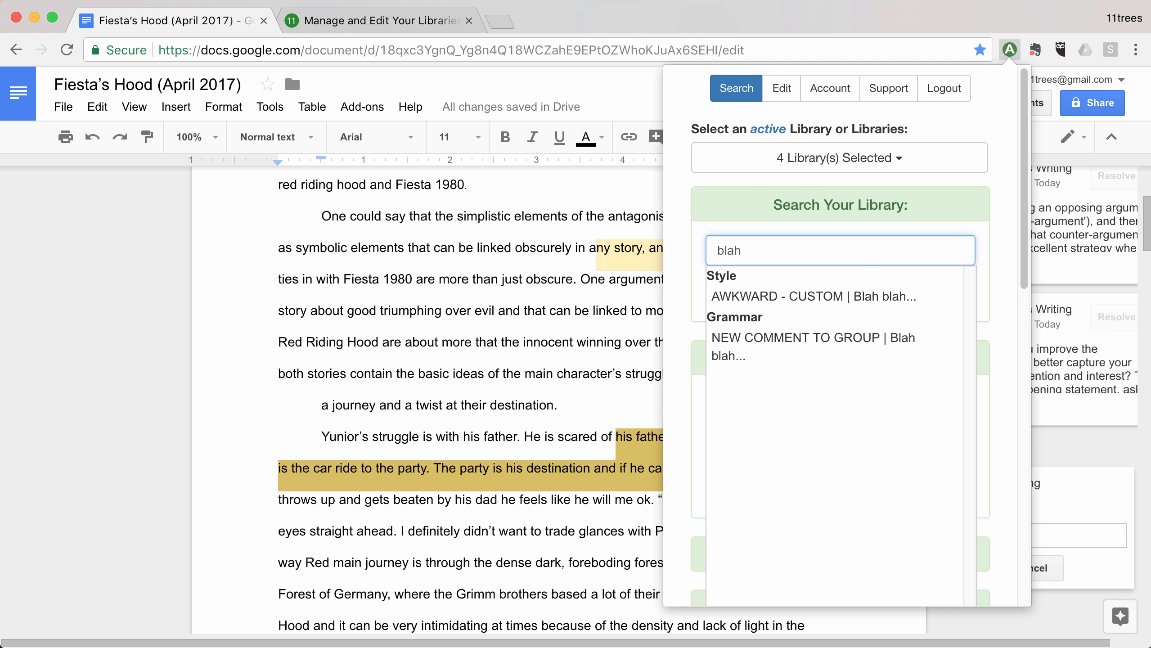
key("Down")
key("Down")
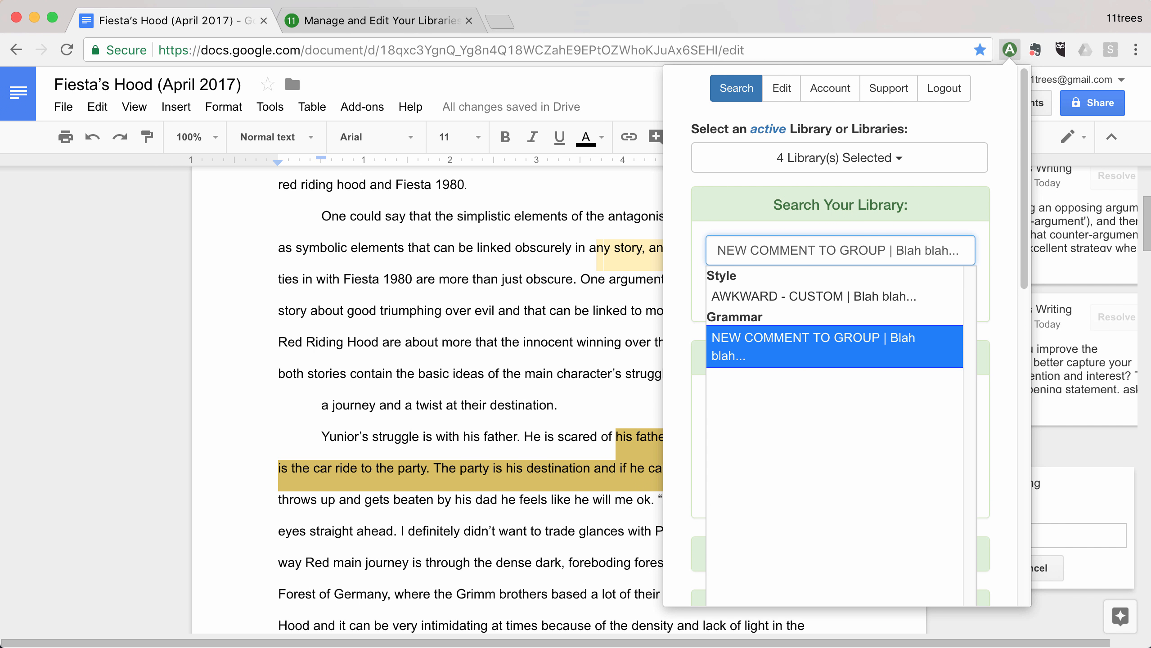
key("Return")
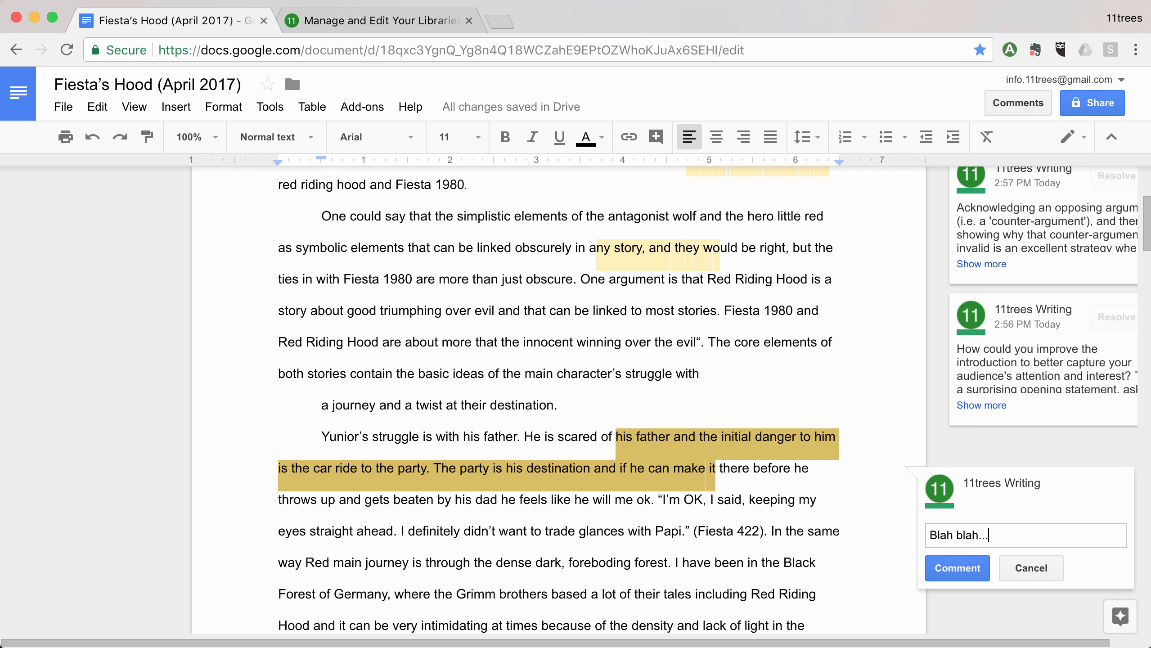
type("edit it to suit...")
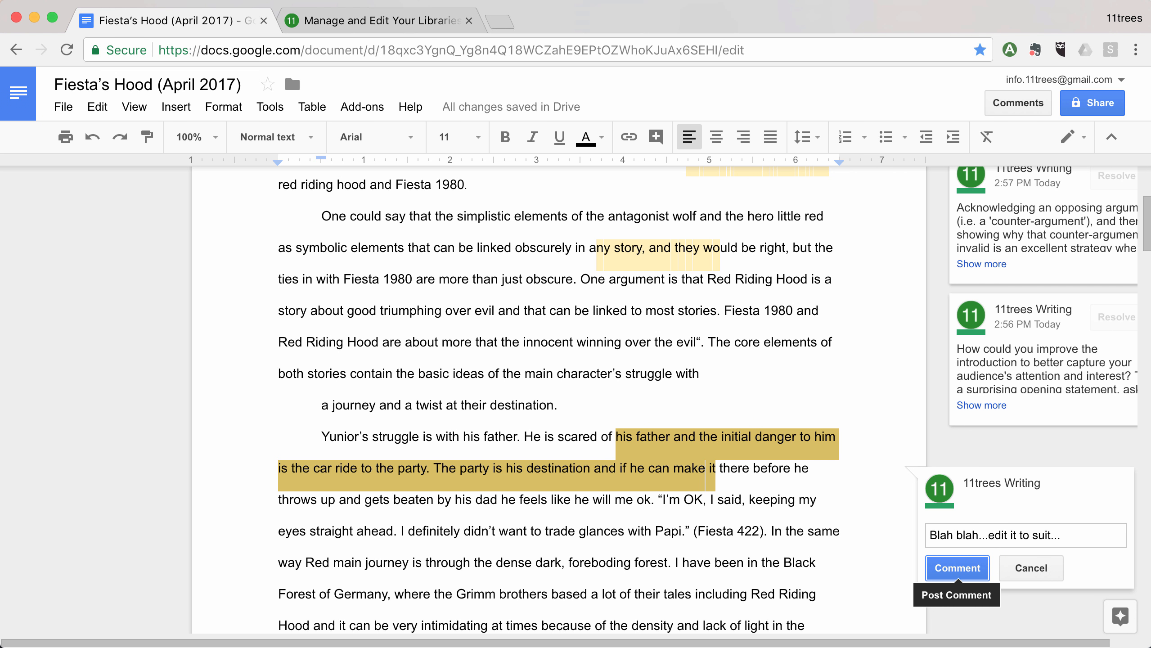
left_click(958, 568)
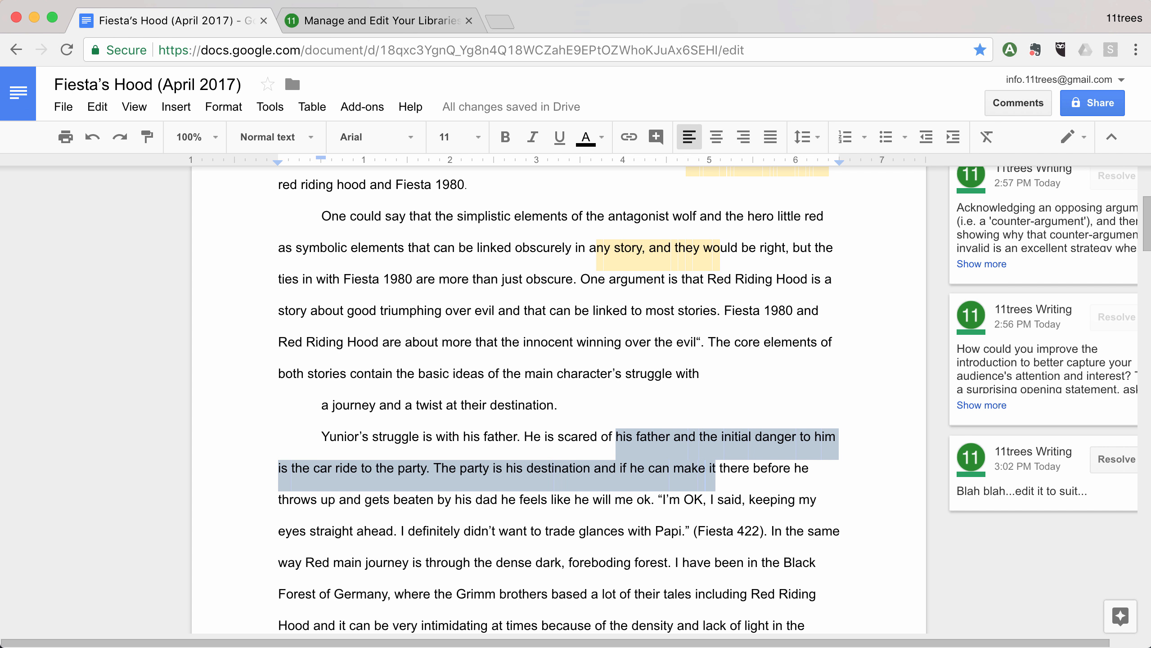
Switch back to the Annotate PRO library manager and open the choices for creating a new comment, group or library
left_click(369, 23)
scroll(604, 287, "up", 10)
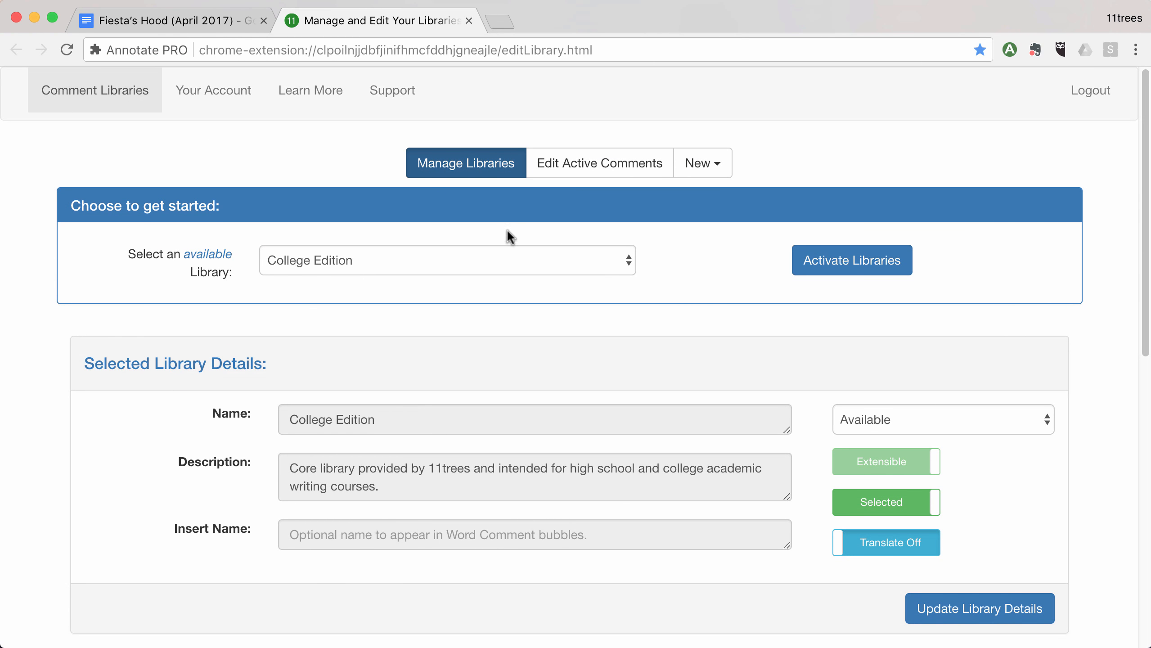
left_click(701, 163)
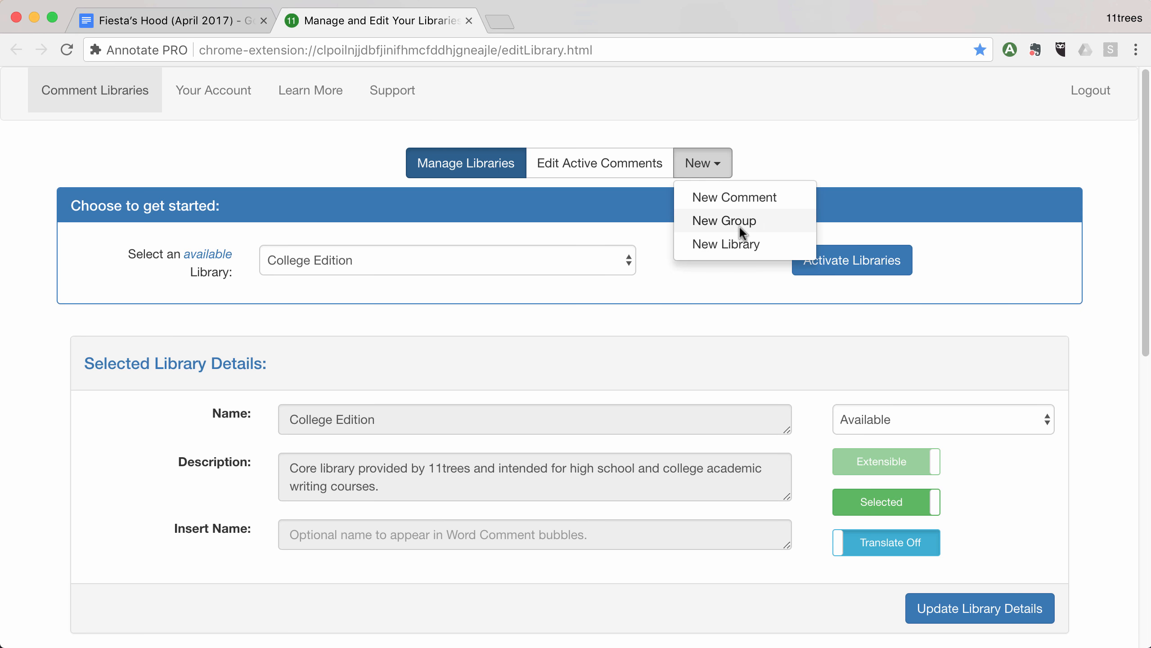